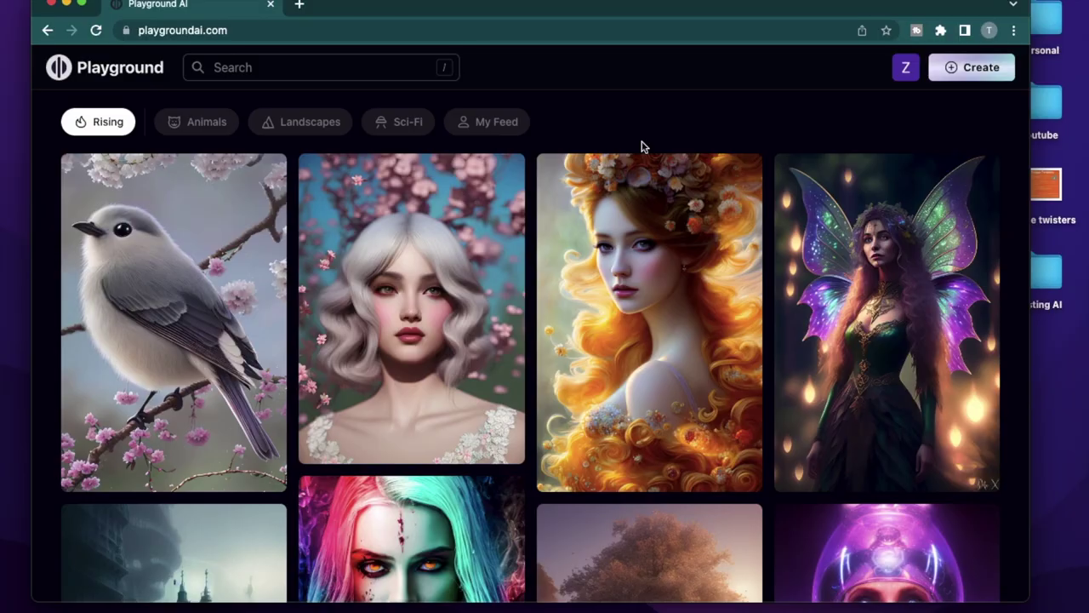
Browse the Rising gallery and open your Woolitize image's post to view its full prompt
{"action": "scroll", "coordinate": [622, 230], "scroll_direction": "down", "scroll_amount": 5}
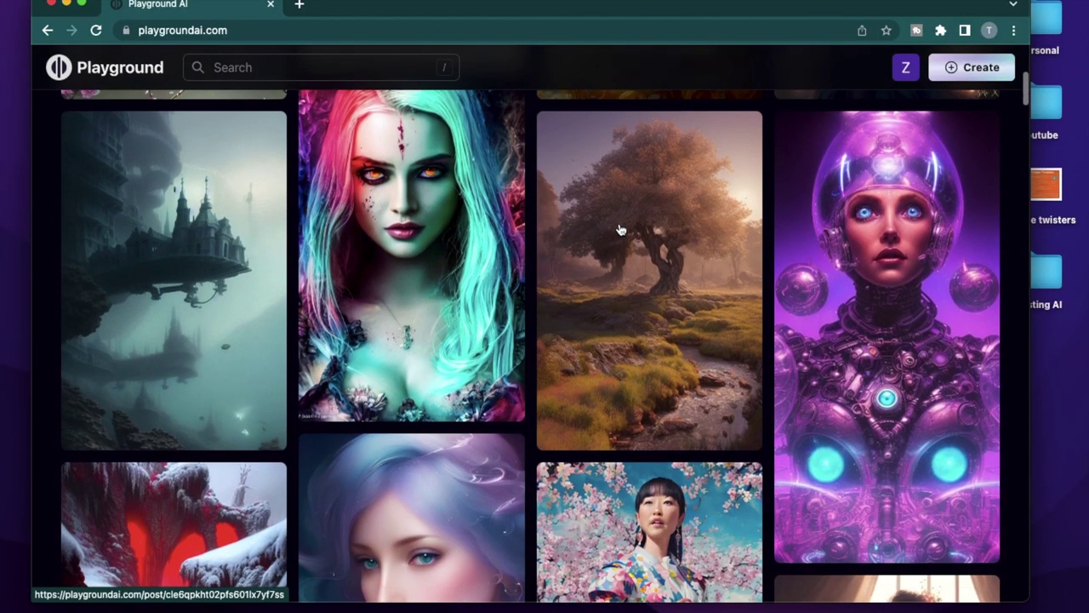
{"action": "scroll", "coordinate": [621, 231], "scroll_direction": "up", "scroll_amount": 6}
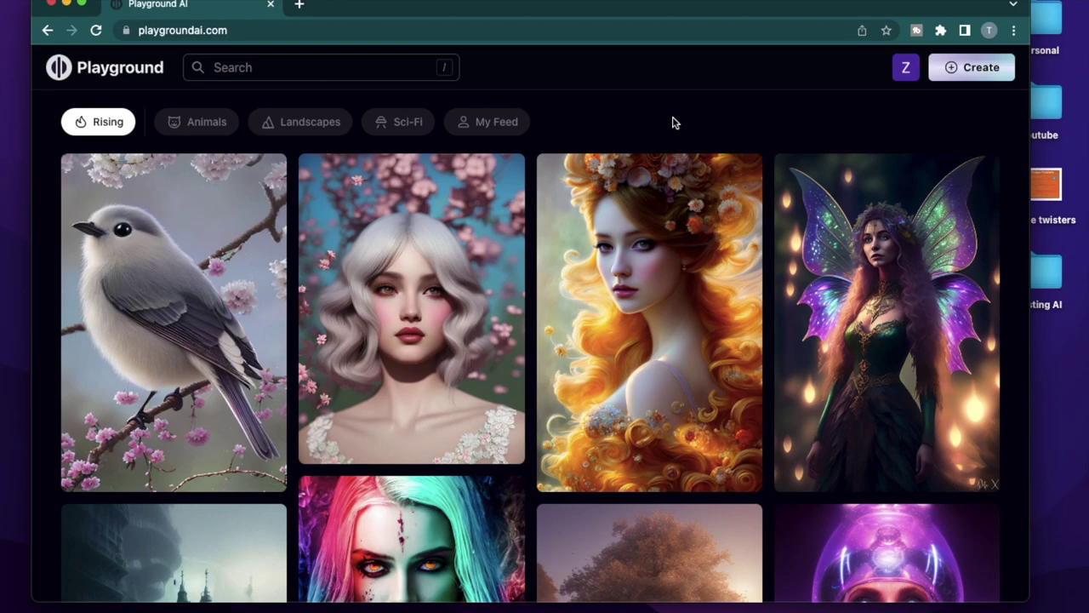
{"action": "scroll", "coordinate": [862, 367], "scroll_direction": "down", "scroll_amount": 10}
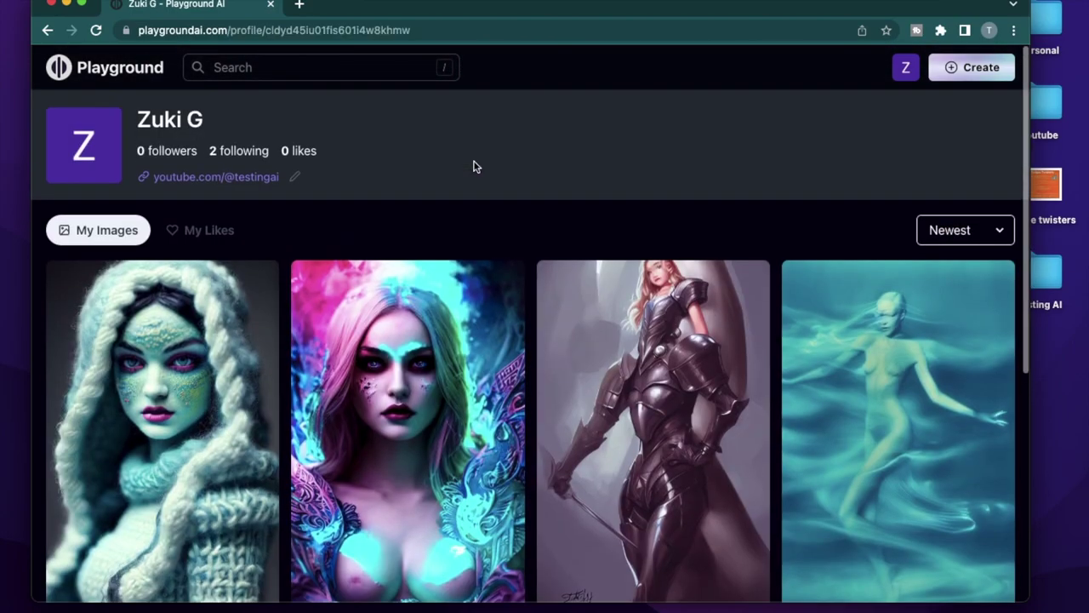
{"action": "left_click", "coordinate": [205, 392]}
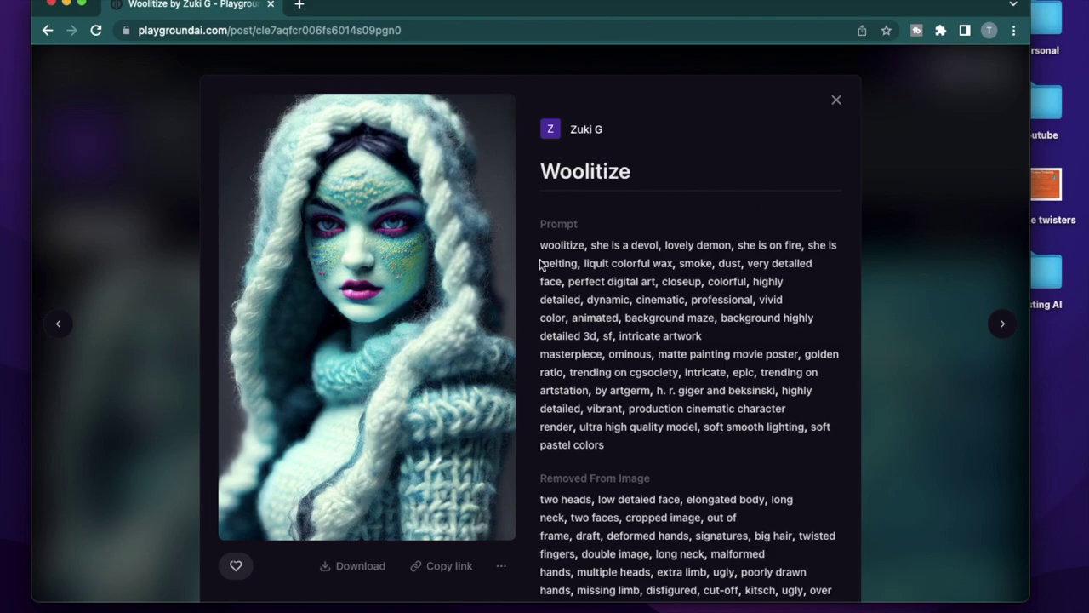
Read through the Woolitize post details, then close it to return to My Images
{"action": "scroll", "coordinate": [448, 302], "scroll_direction": "down", "scroll_amount": 1}
{"action": "scroll", "coordinate": [448, 303], "scroll_direction": "down", "scroll_amount": 1}
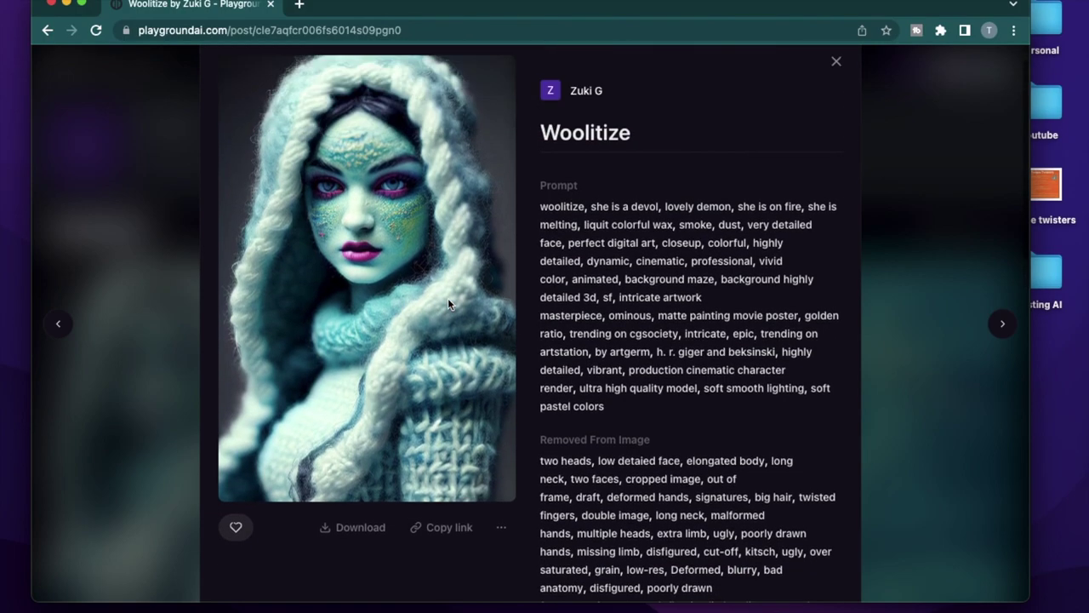
{"action": "scroll", "coordinate": [447, 302], "scroll_direction": "up", "scroll_amount": 1}
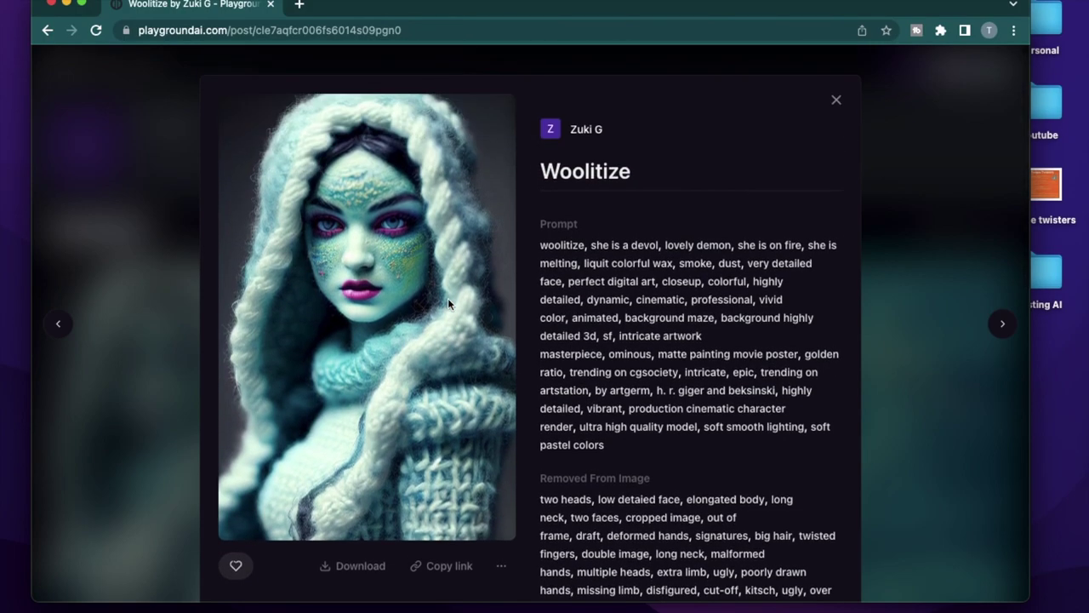
{"action": "left_click", "coordinate": [833, 101]}
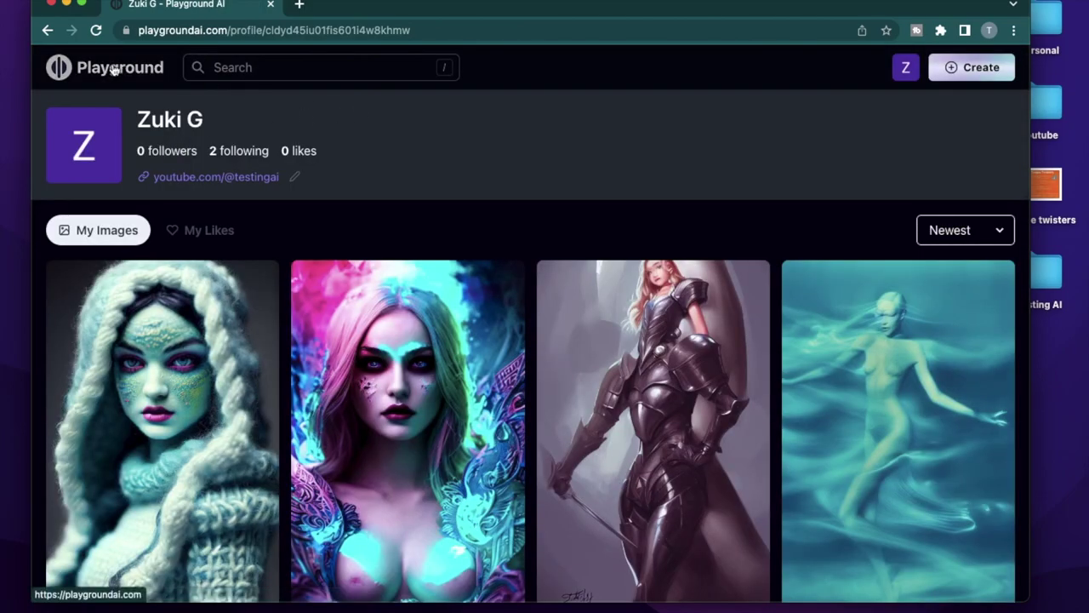
Open the 'She is a devol' community post and generate a 512 × 768 remix of it
{"action": "left_click", "coordinate": [113, 69]}
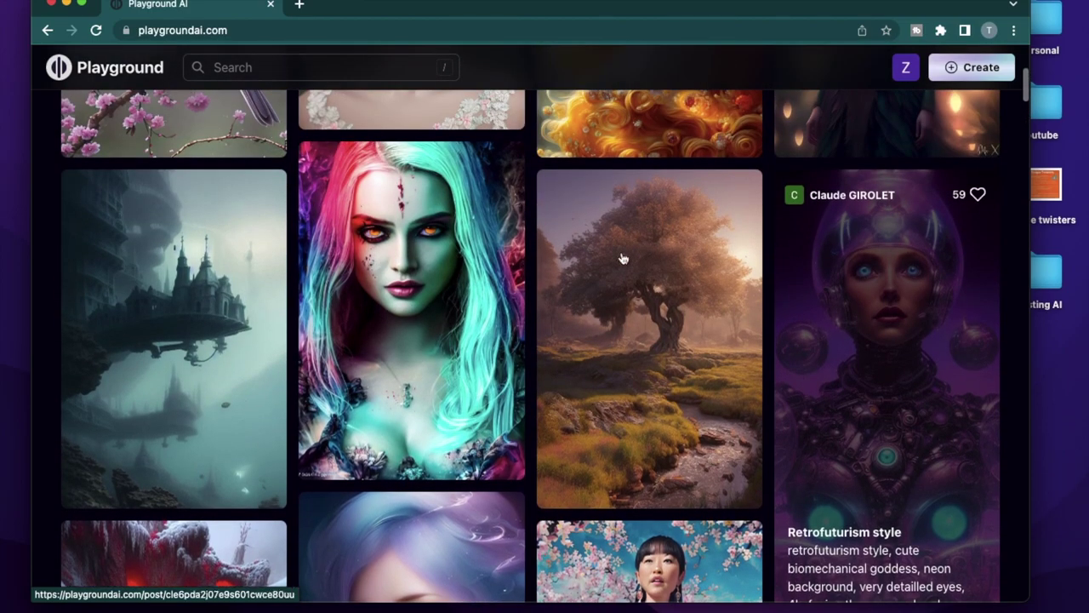
{"action": "left_click", "coordinate": [445, 244]}
{"action": "scroll", "coordinate": [698, 250], "scroll_direction": "down", "scroll_amount": 5}
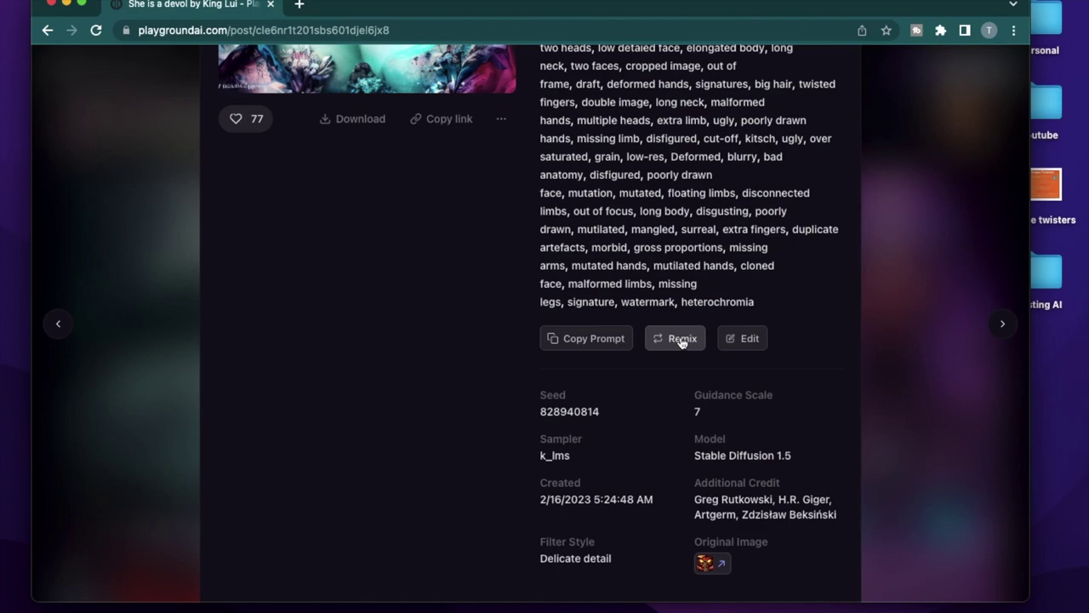
{"action": "left_click", "coordinate": [681, 340]}
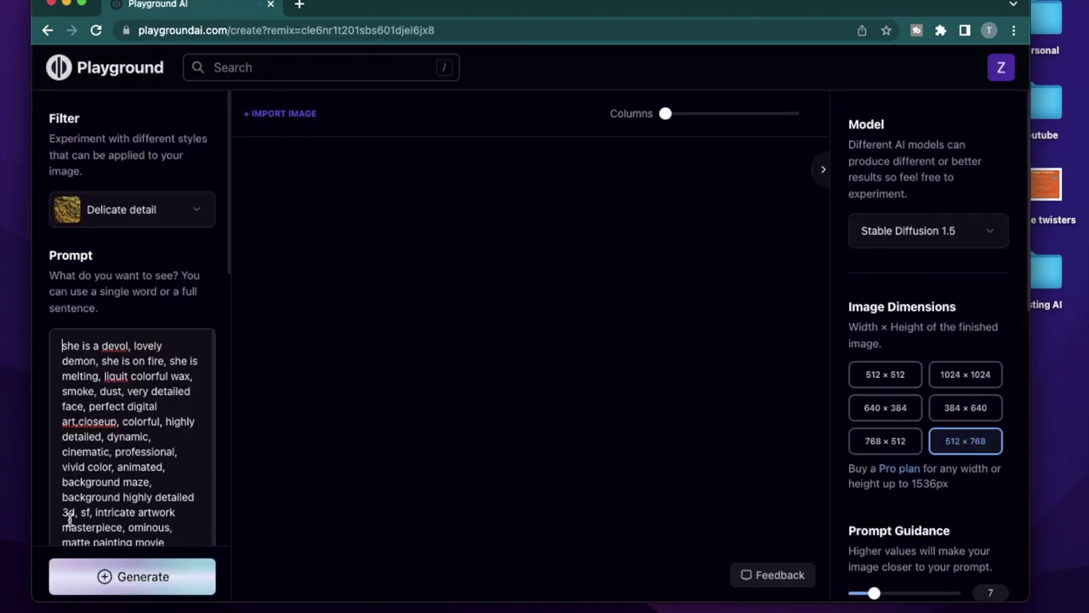
{"action": "left_click", "coordinate": [147, 577]}
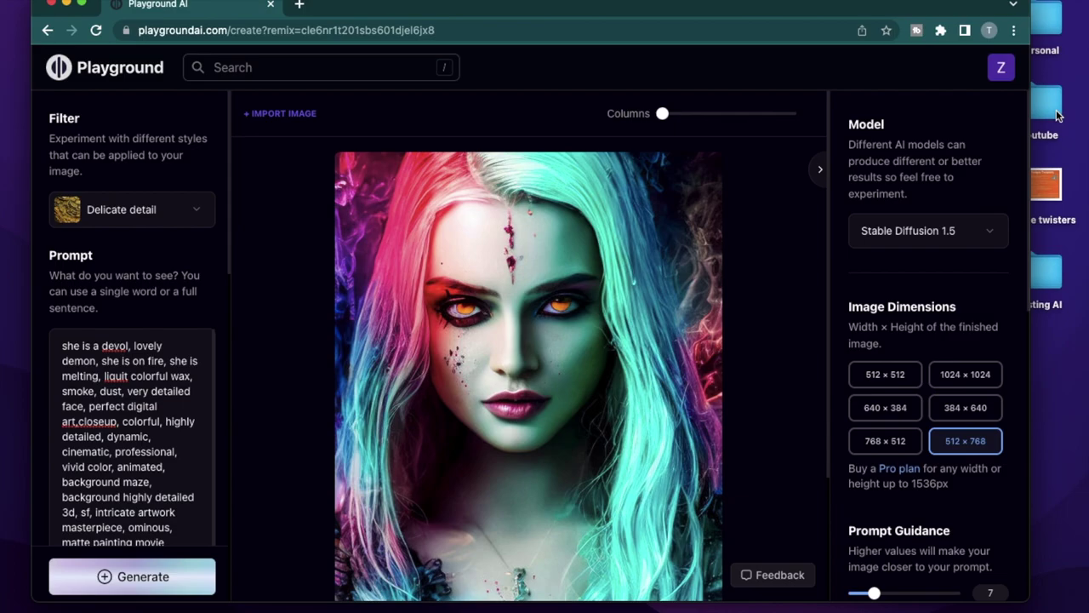
From your profile, open the new 'She is a devol' image and view the original post it remixed
{"action": "left_click", "coordinate": [1000, 68]}
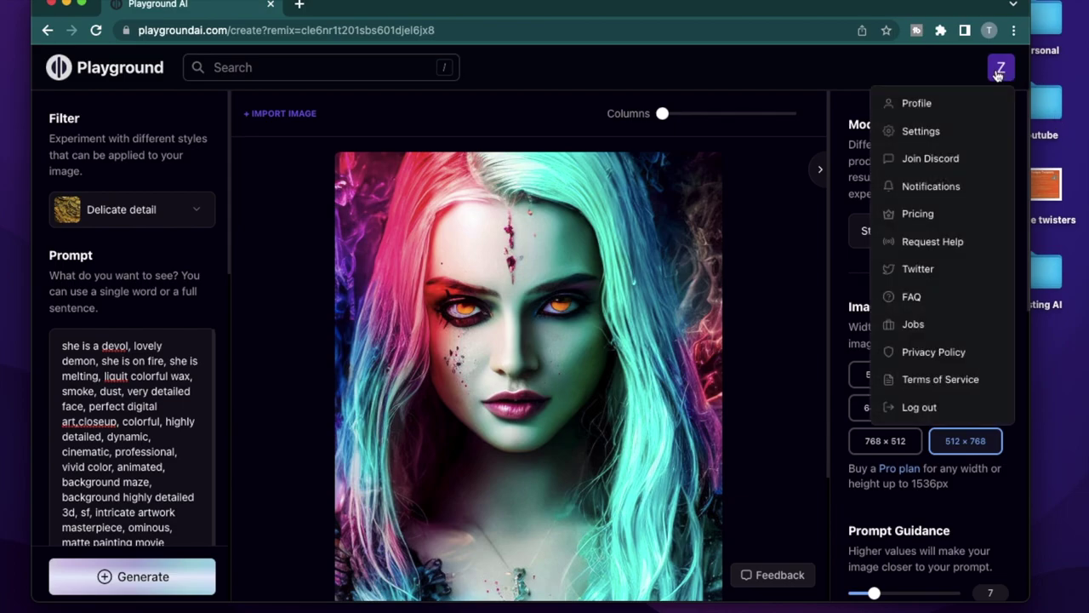
{"action": "left_click", "coordinate": [932, 104]}
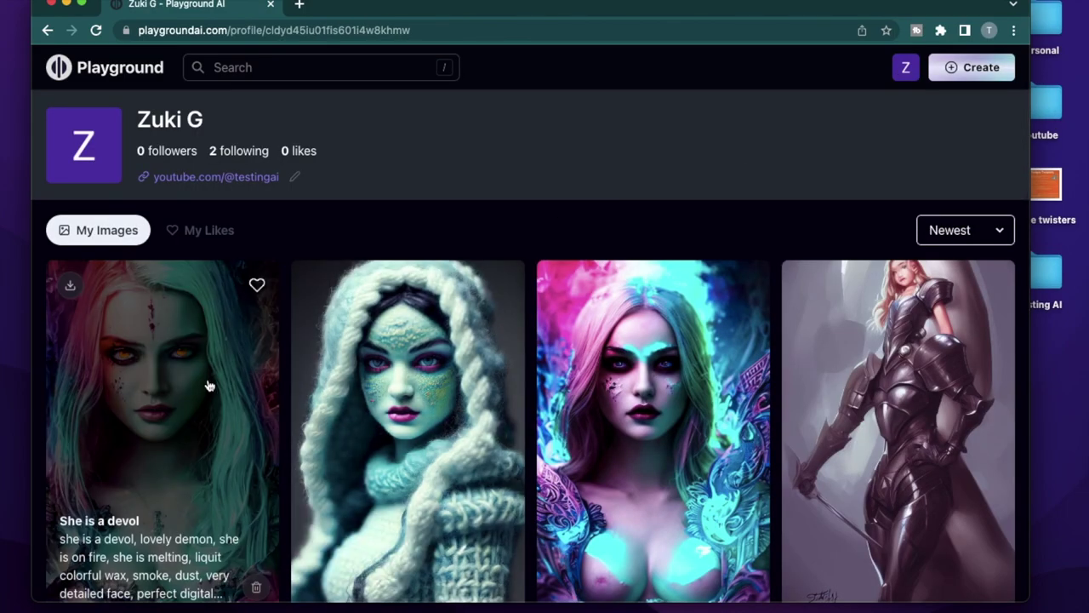
{"action": "left_click", "coordinate": [208, 386]}
{"action": "scroll", "coordinate": [585, 220], "scroll_direction": "down", "scroll_amount": 5}
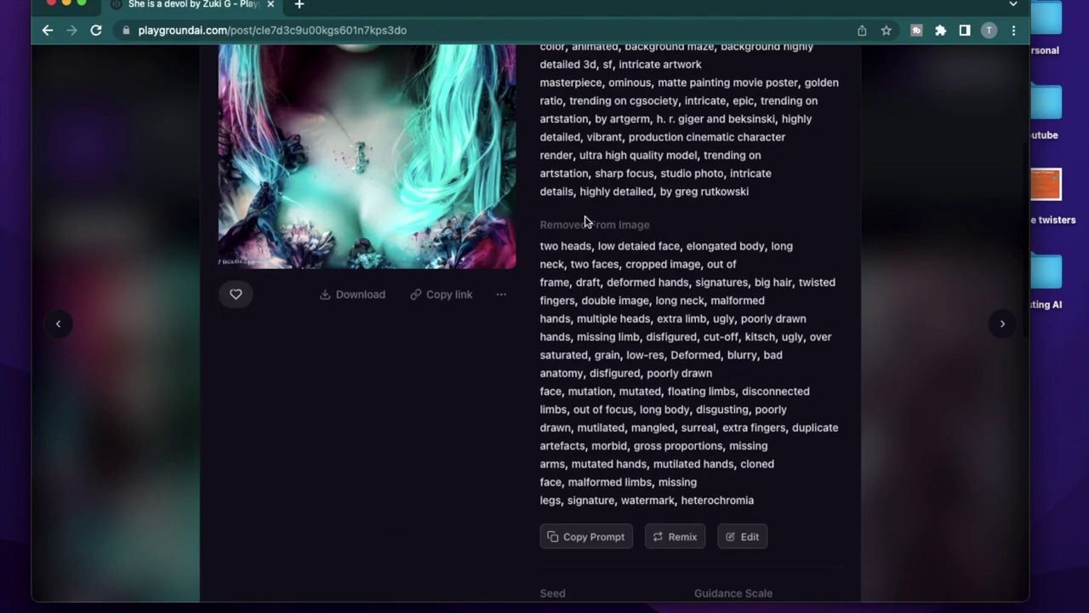
{"action": "scroll", "coordinate": [584, 220], "scroll_direction": "down", "scroll_amount": 5}
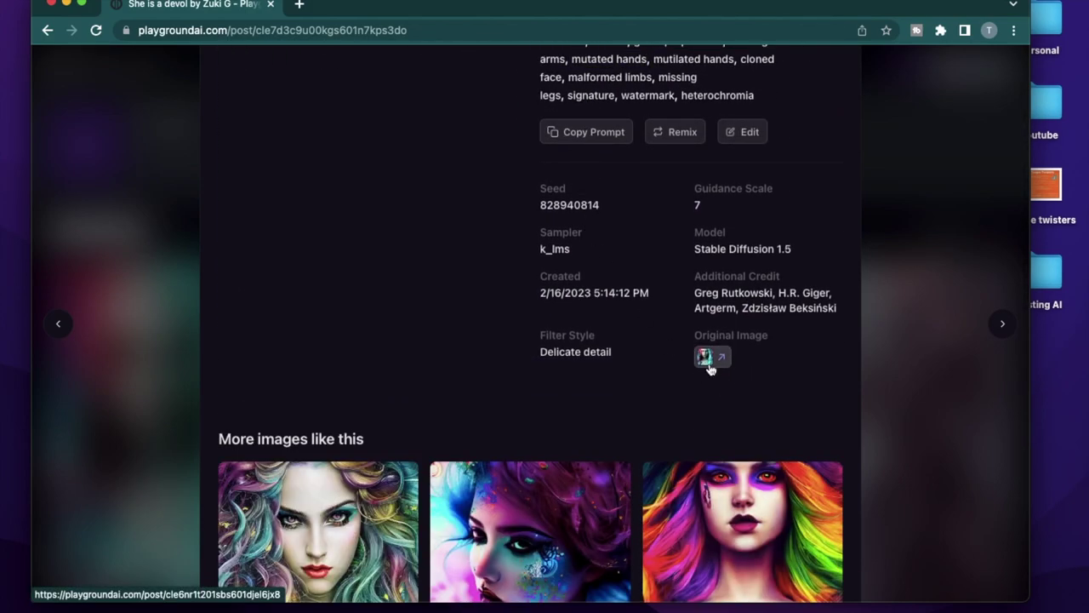
{"action": "left_click", "coordinate": [709, 361]}
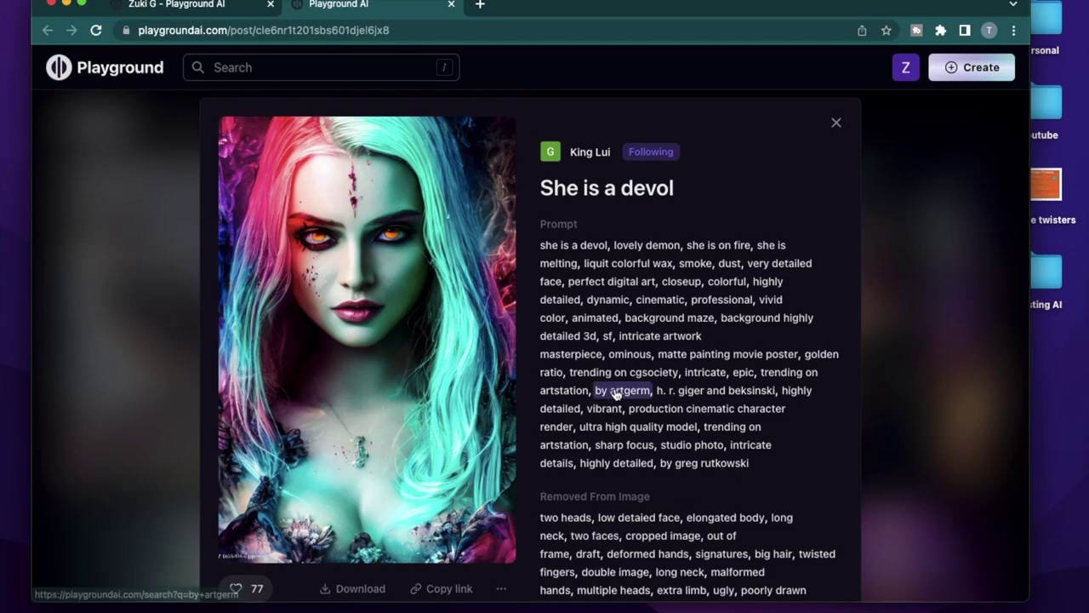
{"action": "scroll", "coordinate": [610, 386], "scroll_direction": "down", "scroll_amount": 6}
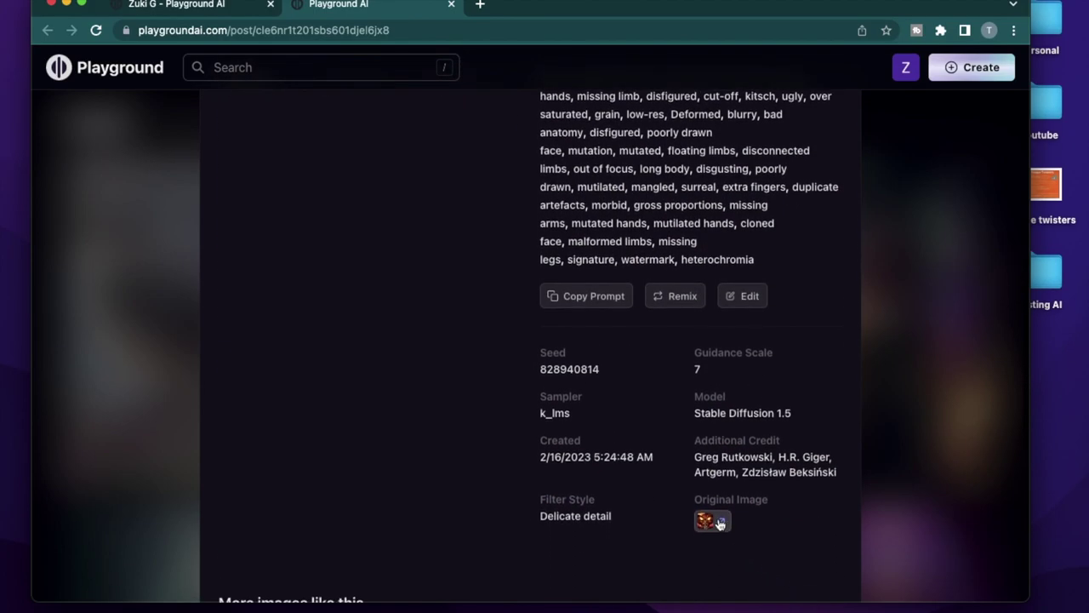
{"action": "scroll", "coordinate": [423, 400], "scroll_direction": "up", "scroll_amount": 6}
Close the original post's tab and scroll through the community feed
{"action": "key", "text": "super+w"}
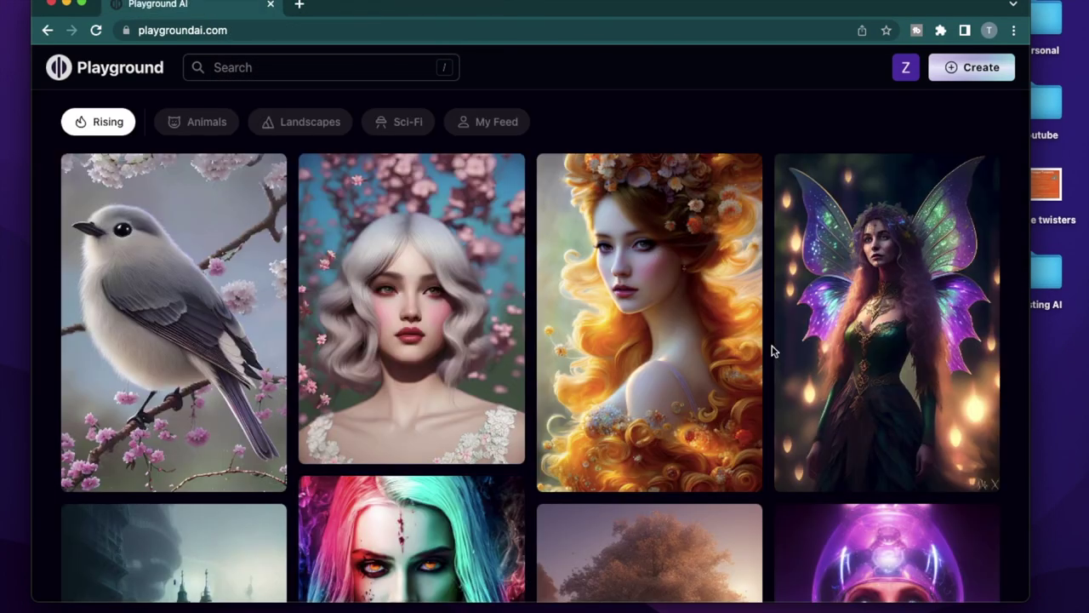
{"action": "scroll", "coordinate": [771, 350], "scroll_direction": "down", "scroll_amount": 3}
{"action": "scroll", "coordinate": [771, 350], "scroll_direction": "down", "scroll_amount": 20}
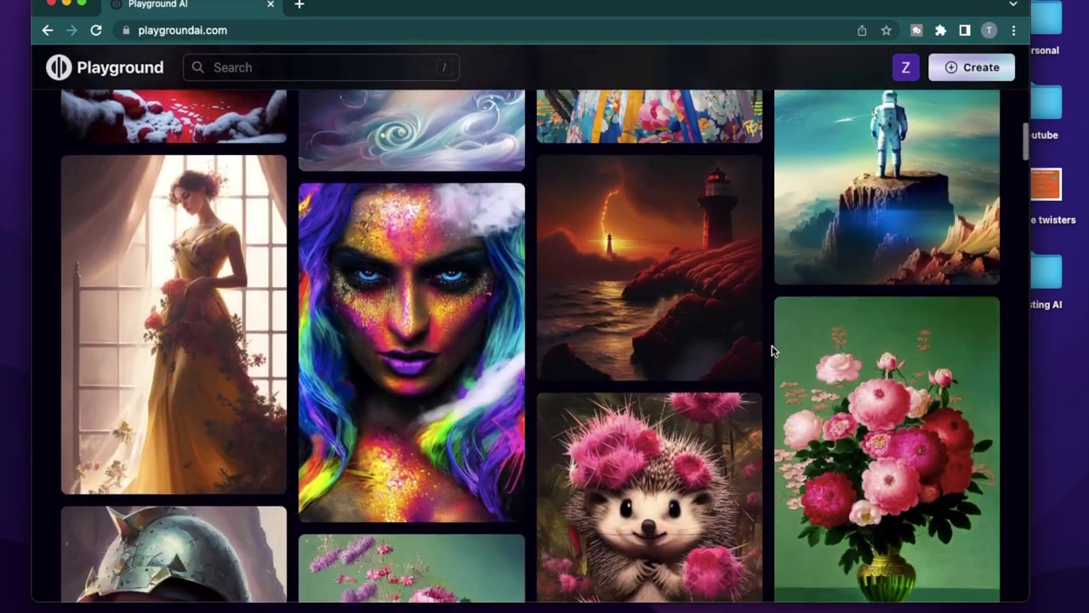
{"action": "scroll", "coordinate": [771, 349], "scroll_direction": "down", "scroll_amount": 20}
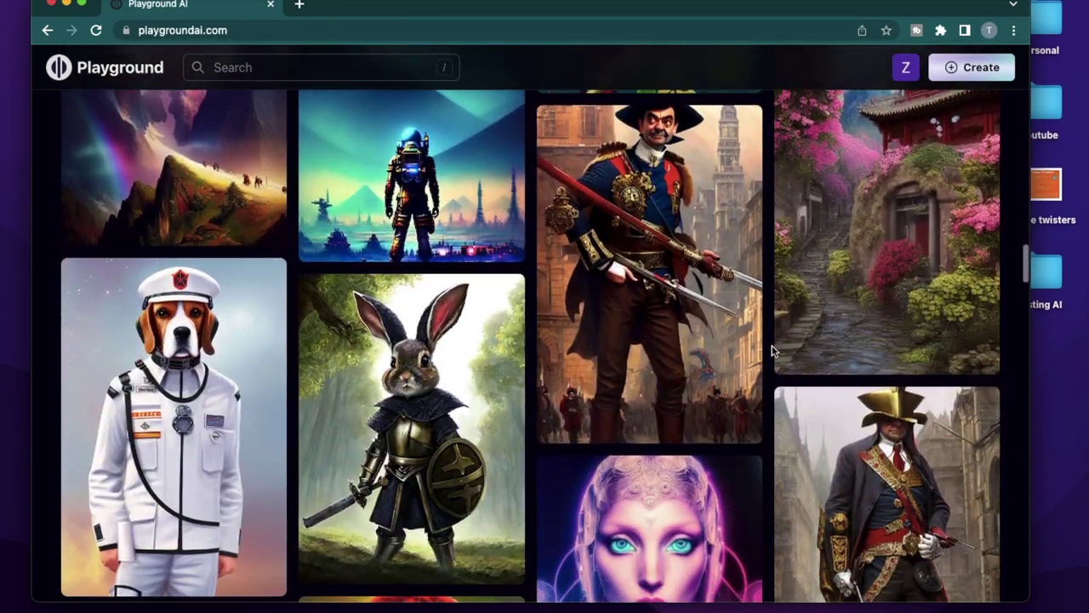
{"action": "scroll", "coordinate": [771, 350], "scroll_direction": "down", "scroll_amount": 8}
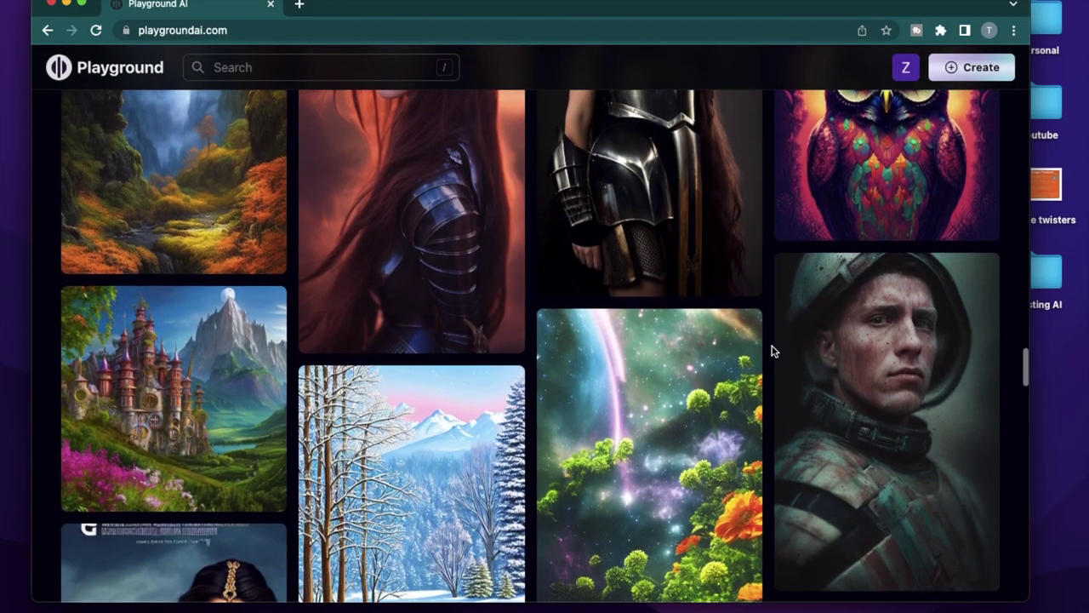
{"action": "scroll", "coordinate": [772, 347], "scroll_direction": "up", "scroll_amount": 3}
Look at the Theodora the Magnificent and 'She is a witch' posts, then return to the feed top
{"action": "left_click", "coordinate": [391, 372]}
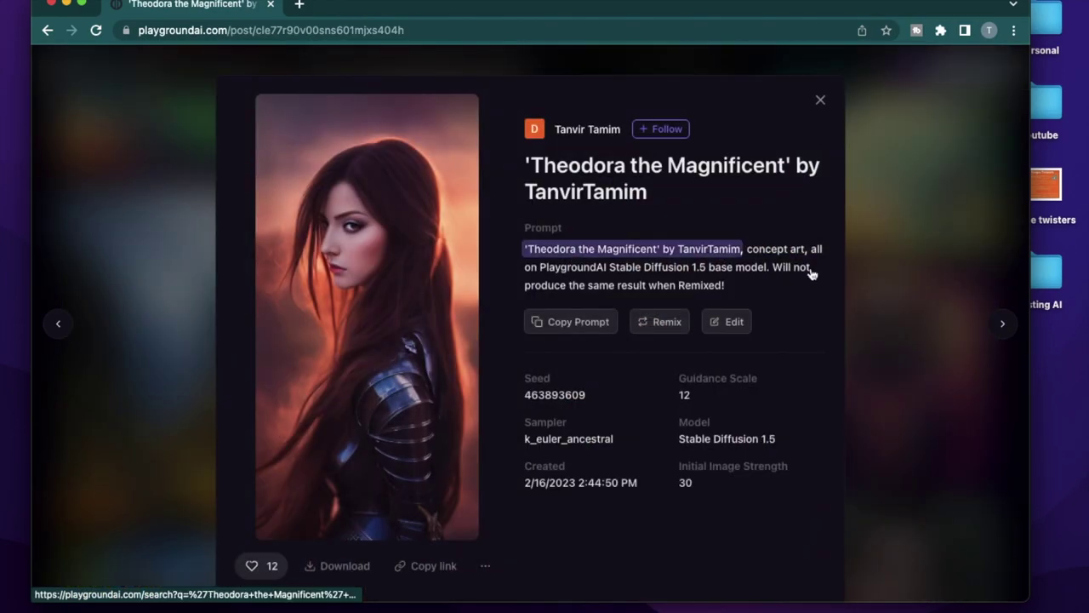
{"action": "scroll", "coordinate": [724, 406], "scroll_direction": "down", "scroll_amount": 4}
{"action": "scroll", "coordinate": [724, 406], "scroll_direction": "up", "scroll_amount": 4}
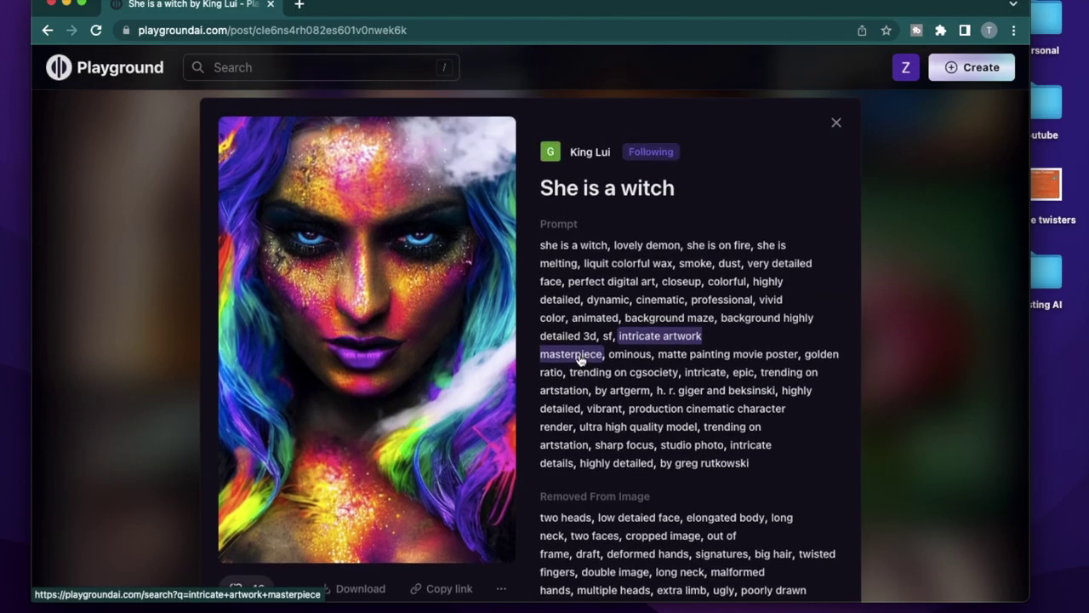
{"action": "key", "text": "Escape"}
{"action": "scroll", "coordinate": [817, 236], "scroll_direction": "down", "scroll_amount": 8}
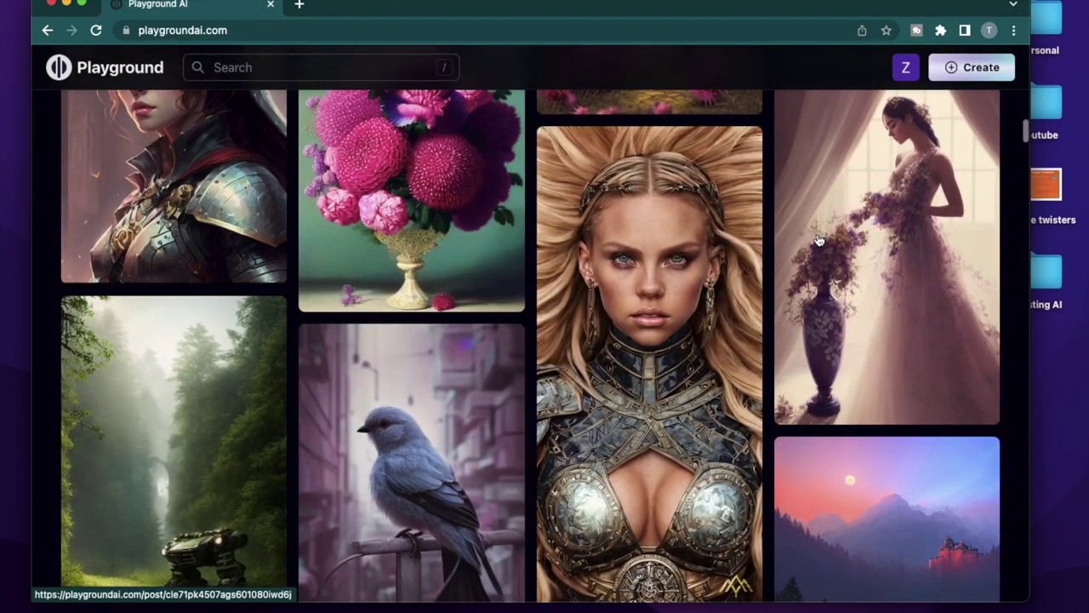
{"action": "scroll", "coordinate": [817, 240], "scroll_direction": "down", "scroll_amount": 1}
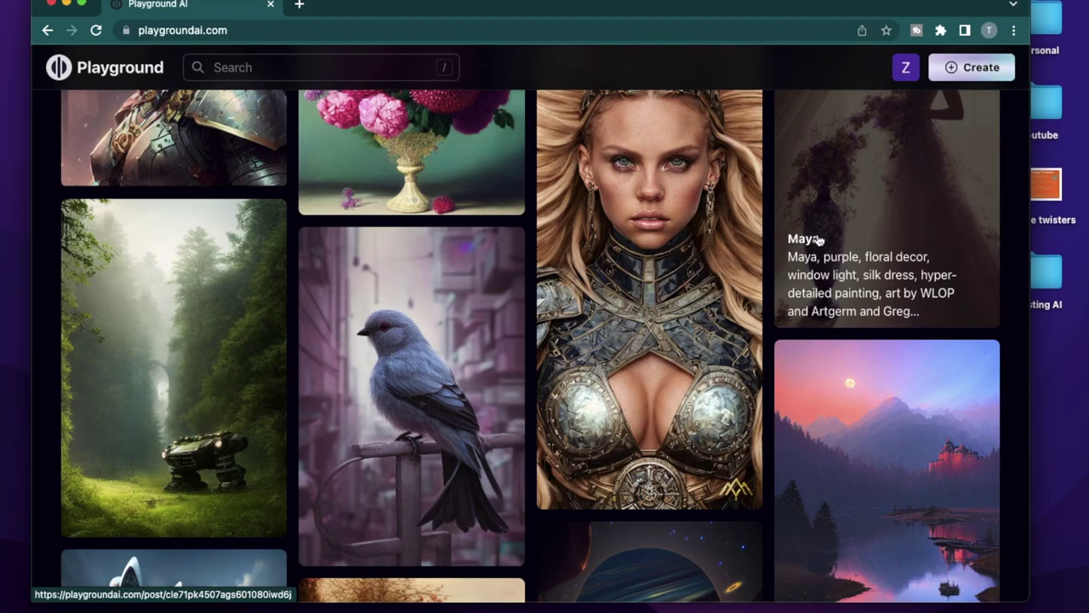
{"action": "scroll", "coordinate": [817, 240], "scroll_direction": "up", "scroll_amount": 10}
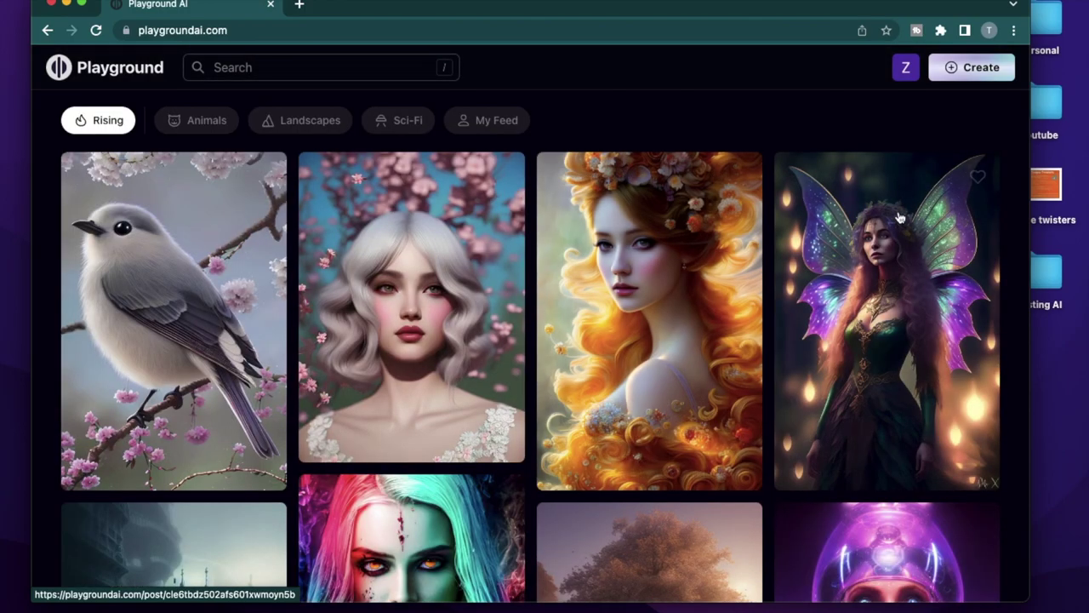
Follow The Fairy Queen Princess creator, then filter the feed to followed creators only
{"action": "left_click", "coordinate": [875, 302]}
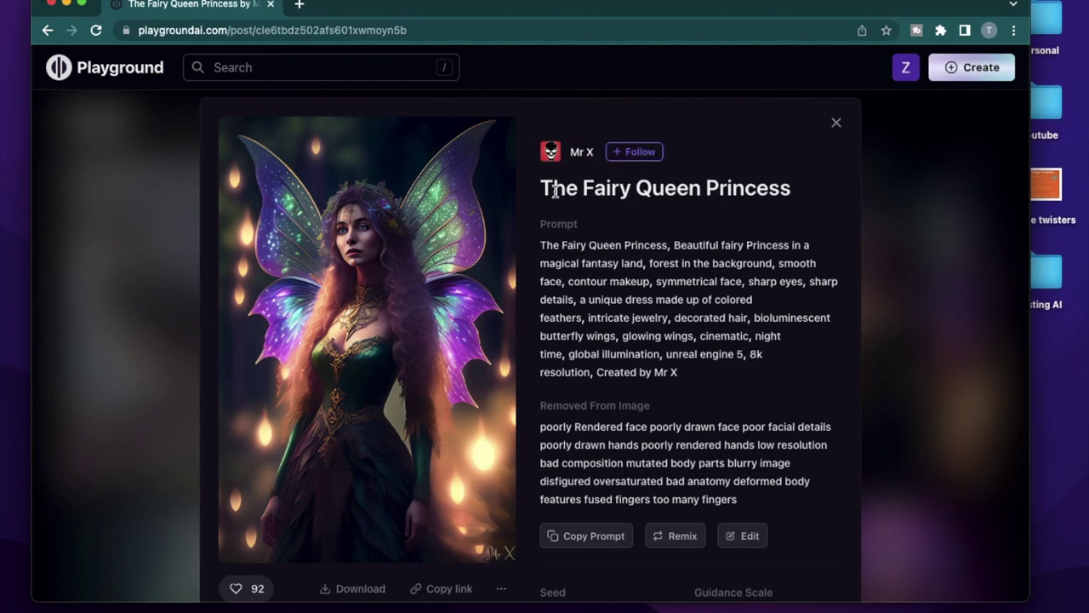
{"action": "left_click", "coordinate": [642, 162]}
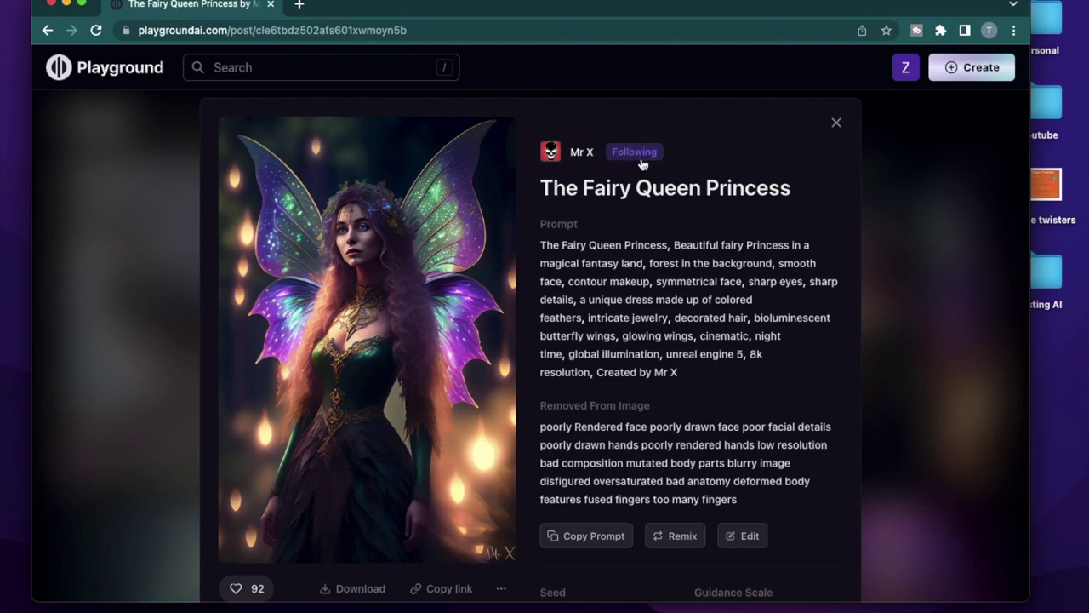
{"action": "left_click", "coordinate": [836, 125]}
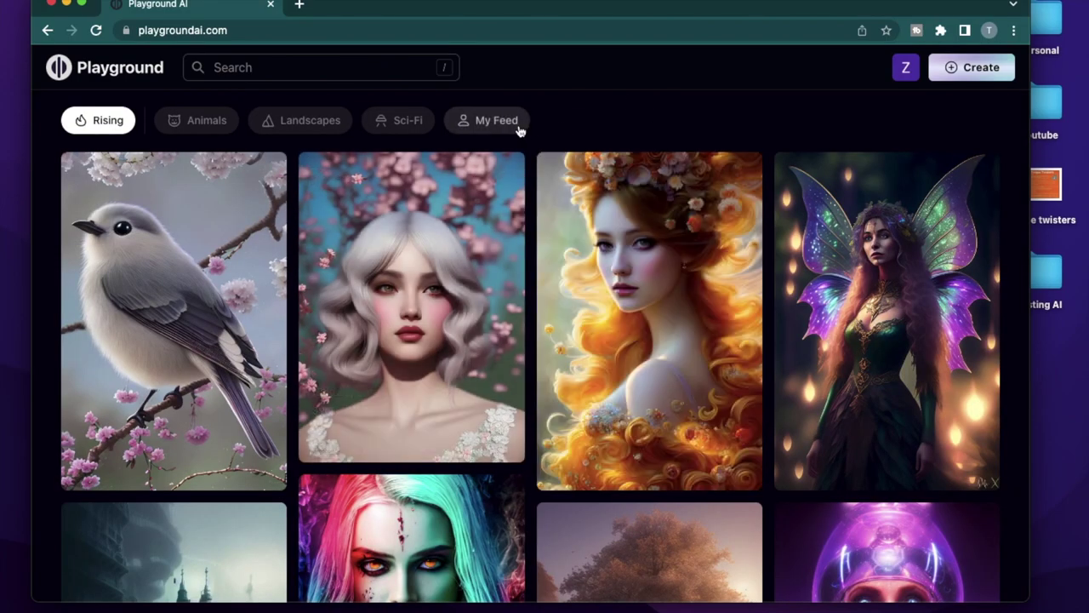
{"action": "left_click", "coordinate": [519, 126]}
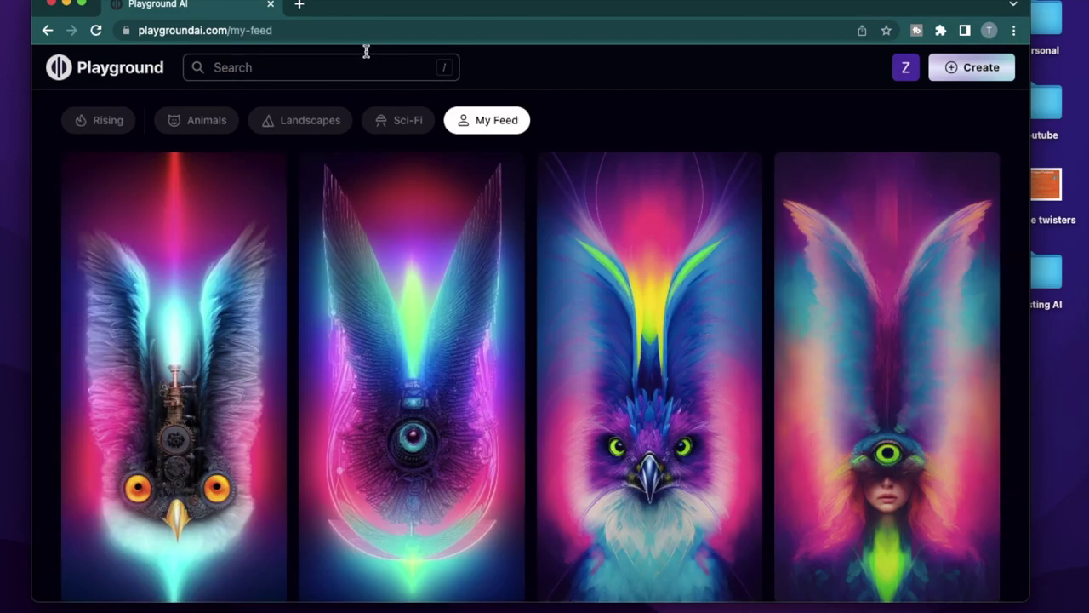
Reload My Feed, view The Fairy Queen Princess post from it, then close the post
{"action": "left_click", "coordinate": [377, 31]}
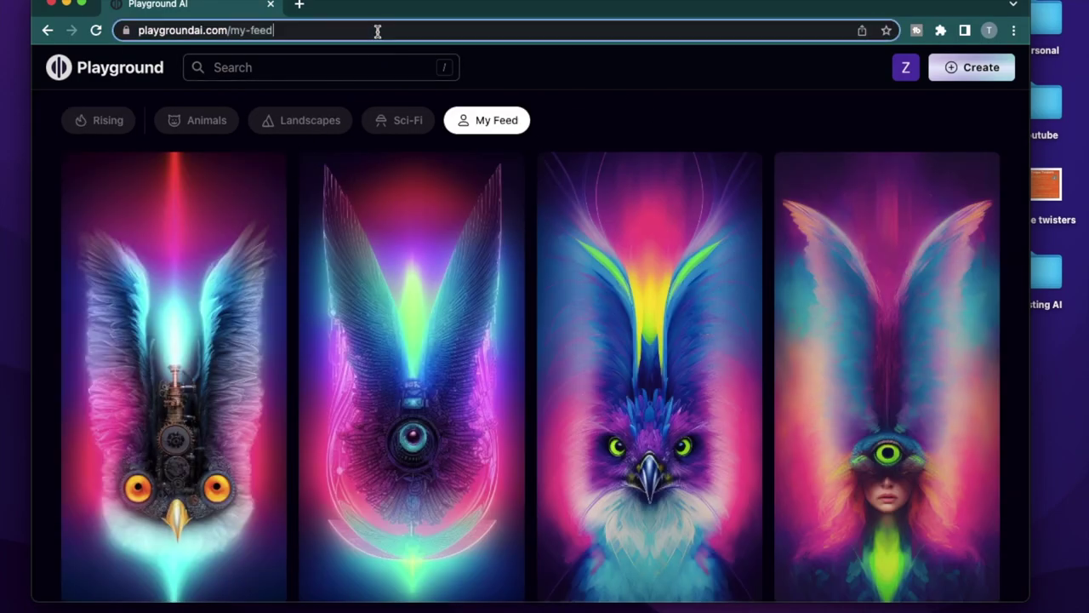
{"action": "key", "text": "Return"}
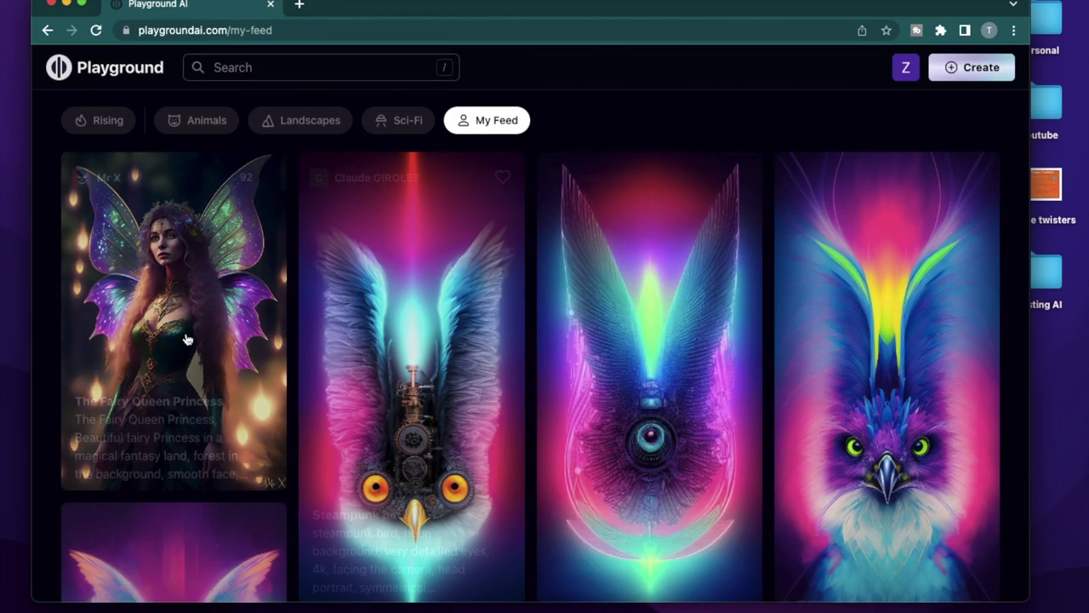
{"action": "left_click", "coordinate": [241, 302]}
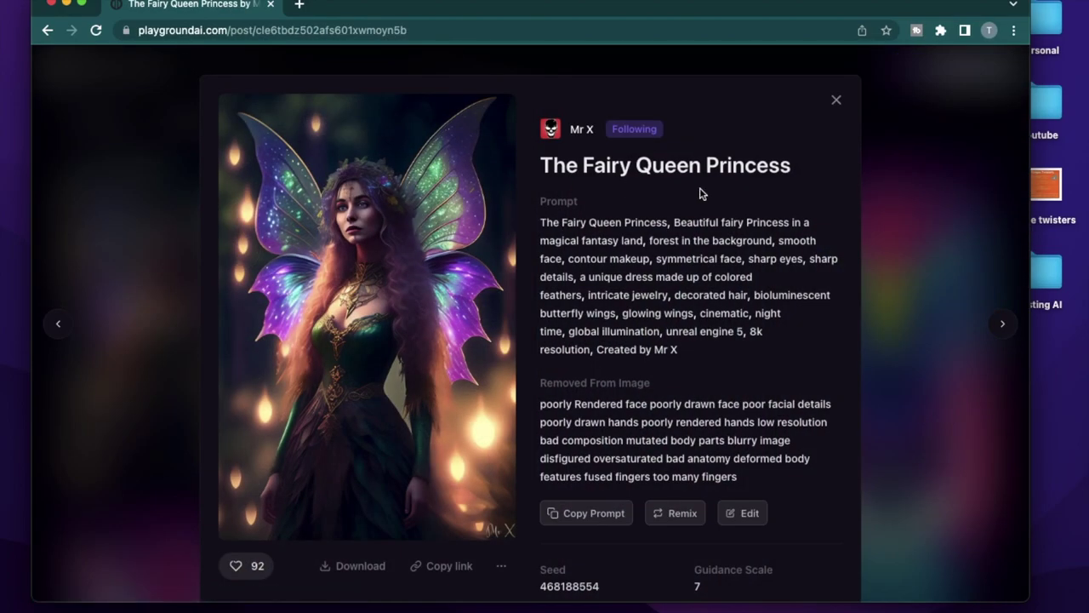
{"action": "left_click", "coordinate": [838, 99]}
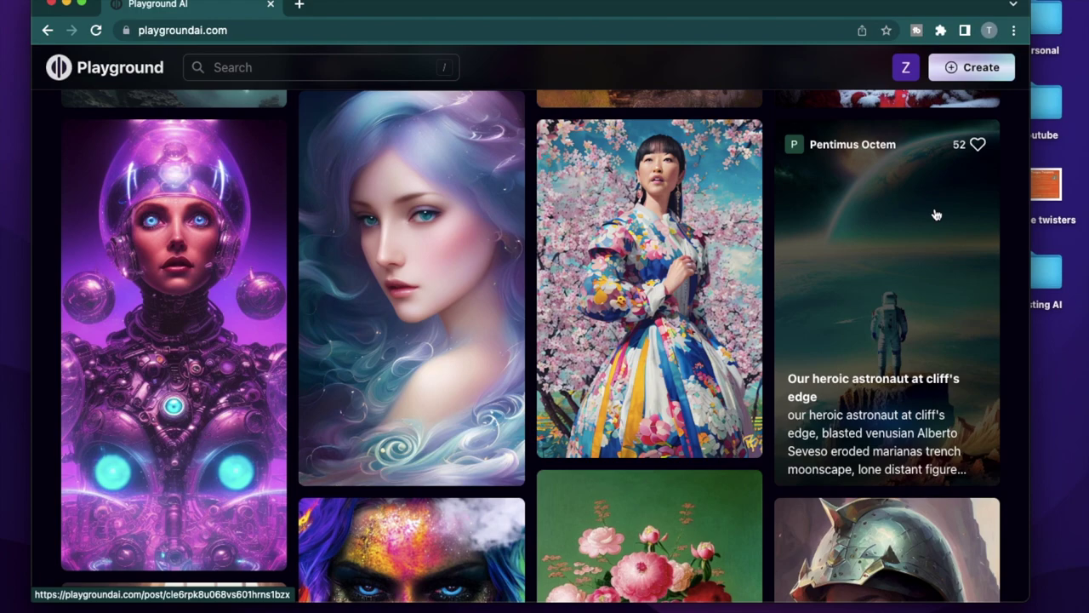
{"action": "left_click", "coordinate": [703, 220]}
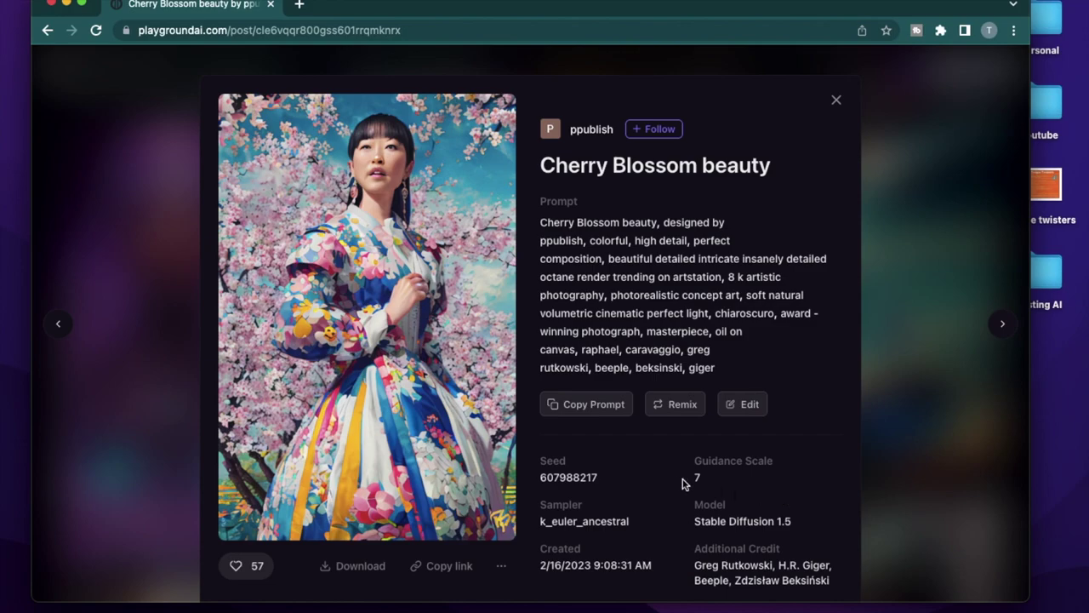
{"action": "scroll", "coordinate": [682, 482], "scroll_direction": "down", "scroll_amount": 3}
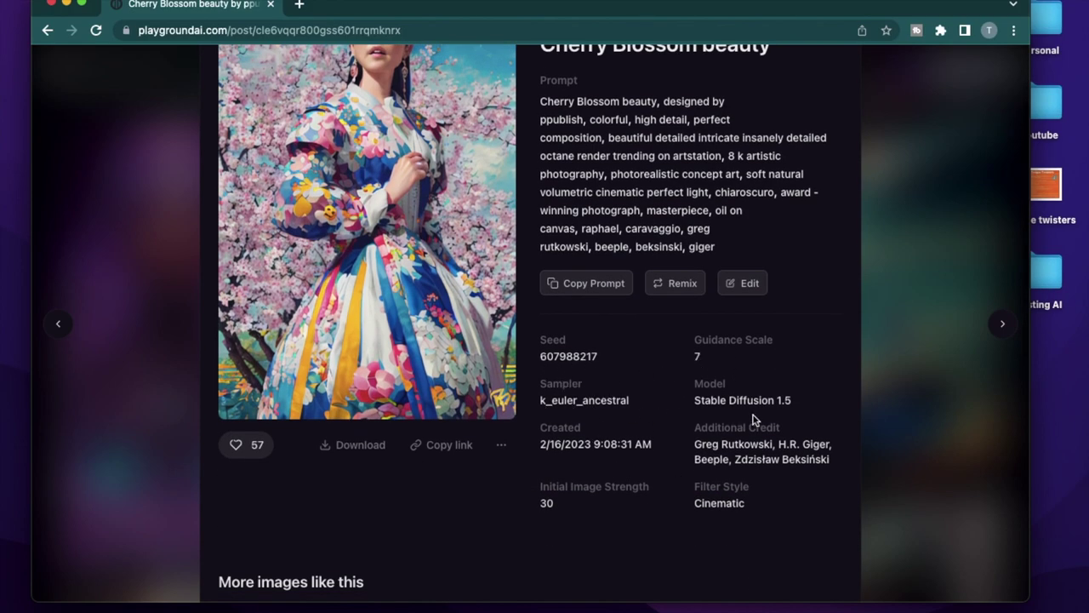
{"action": "key", "text": "Escape"}
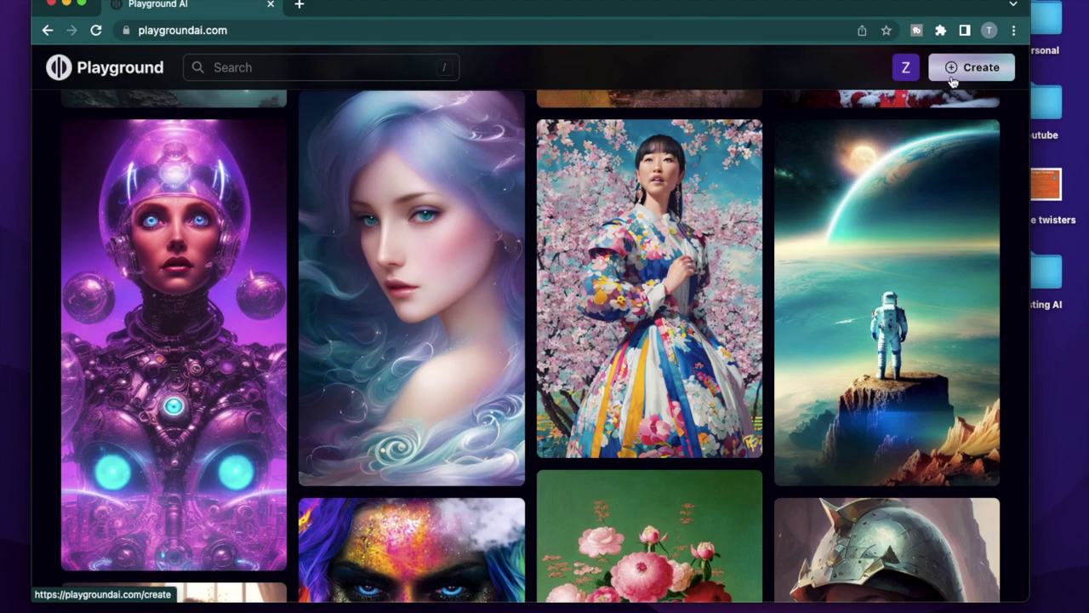
Generate a pink cherry-blossom avenue image from the pasted Cherry Blossom beauty prompt
{"action": "left_click", "coordinate": [953, 77]}
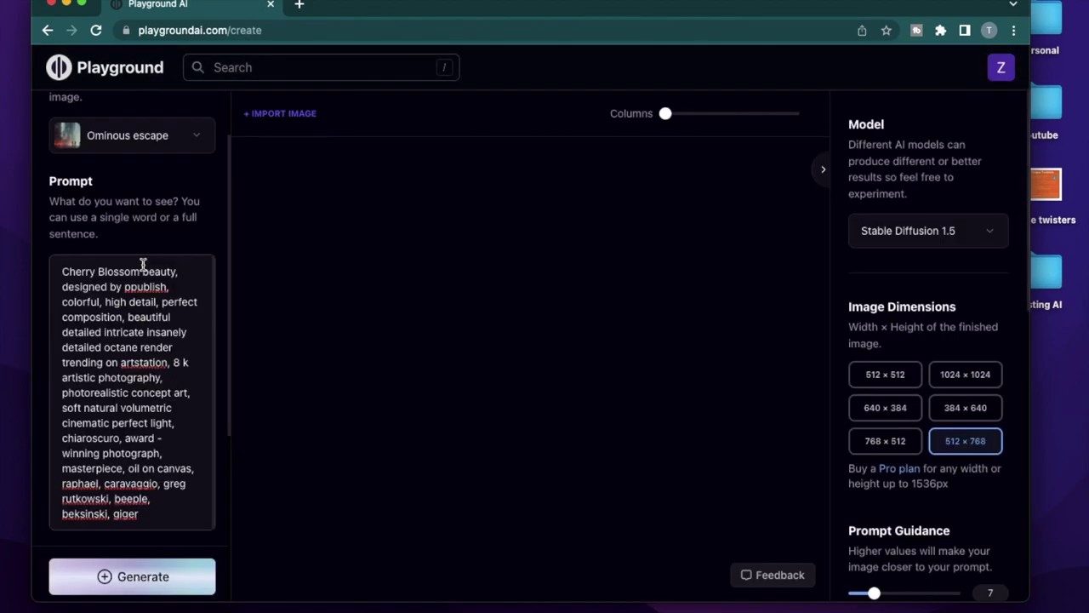
{"action": "scroll", "coordinate": [94, 255], "scroll_direction": "up", "scroll_amount": 2}
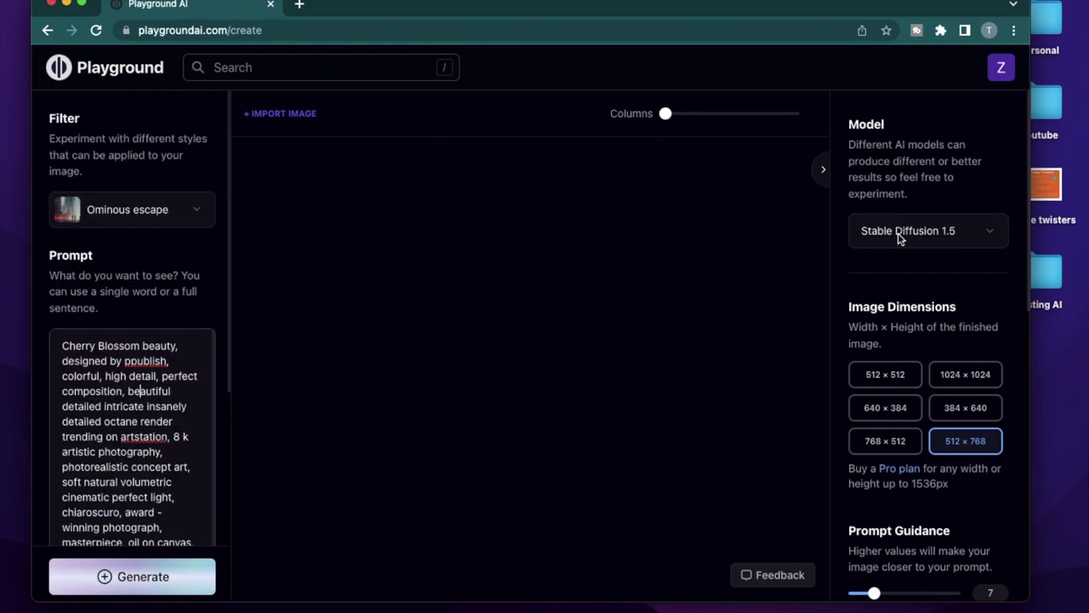
{"action": "scroll", "coordinate": [914, 249], "scroll_direction": "down", "scroll_amount": 1}
{"action": "scroll", "coordinate": [914, 249], "scroll_direction": "down", "scroll_amount": 3}
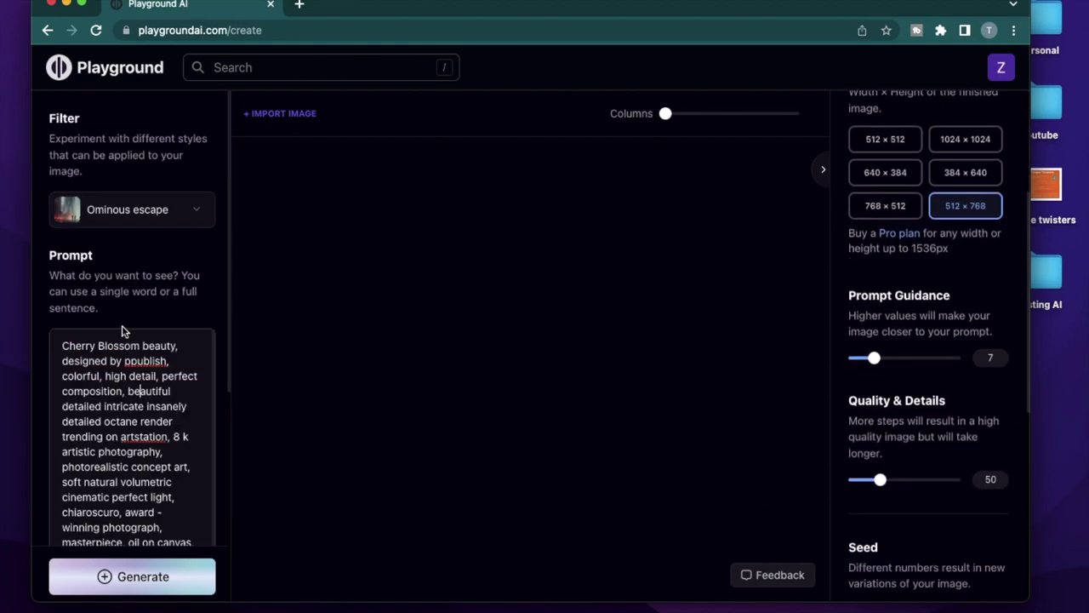
{"action": "scroll", "coordinate": [121, 331], "scroll_direction": "down", "scroll_amount": 3}
{"action": "left_click", "coordinate": [126, 584]}
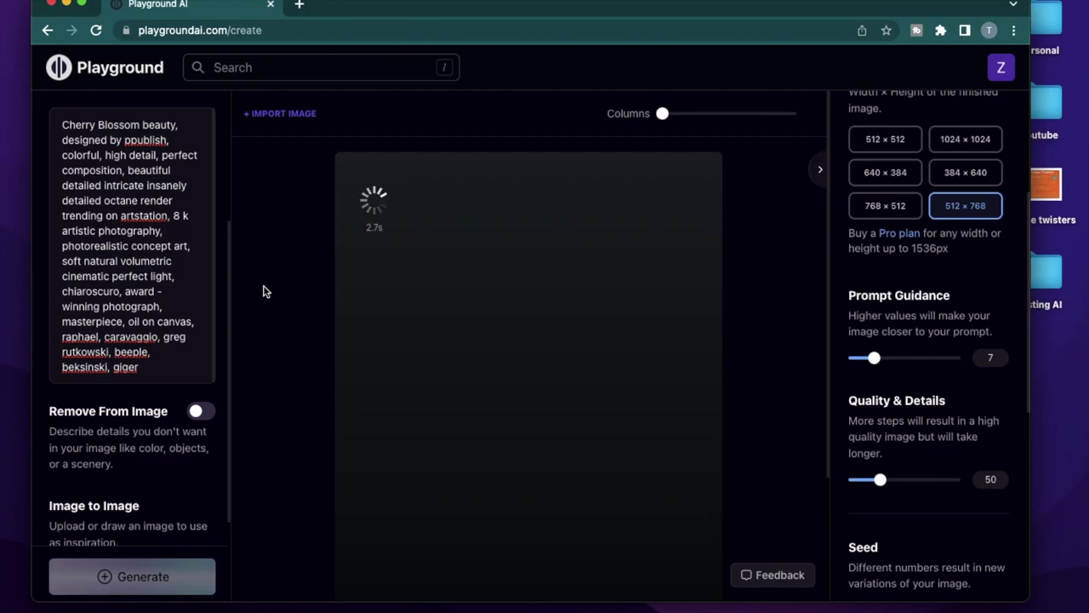
{"action": "scroll", "coordinate": [56, 209], "scroll_direction": "up", "scroll_amount": 2}
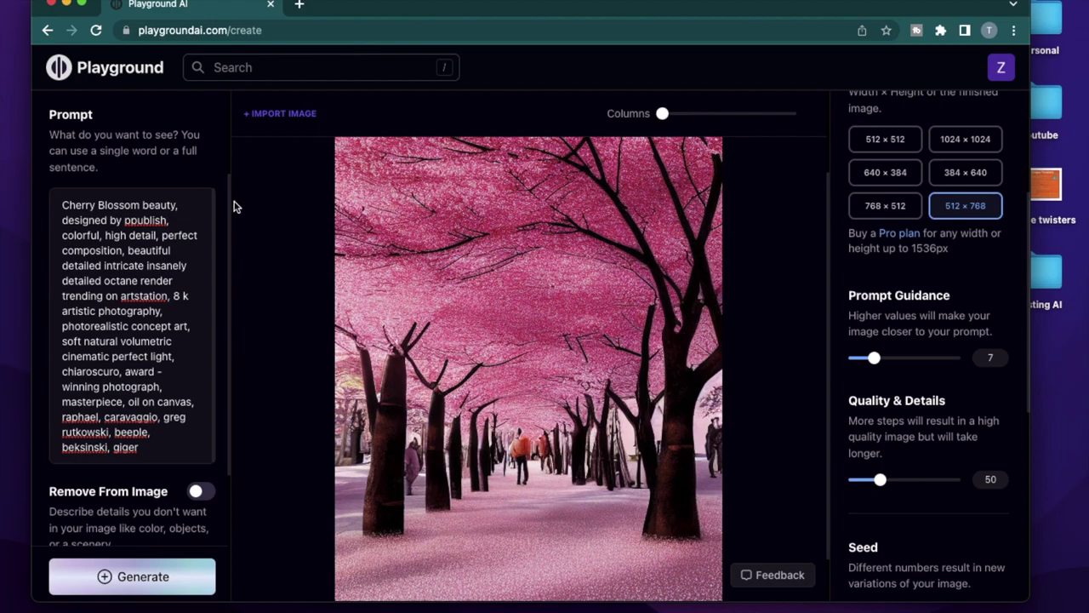
{"action": "mouse_move", "coordinate": [657, 281]}
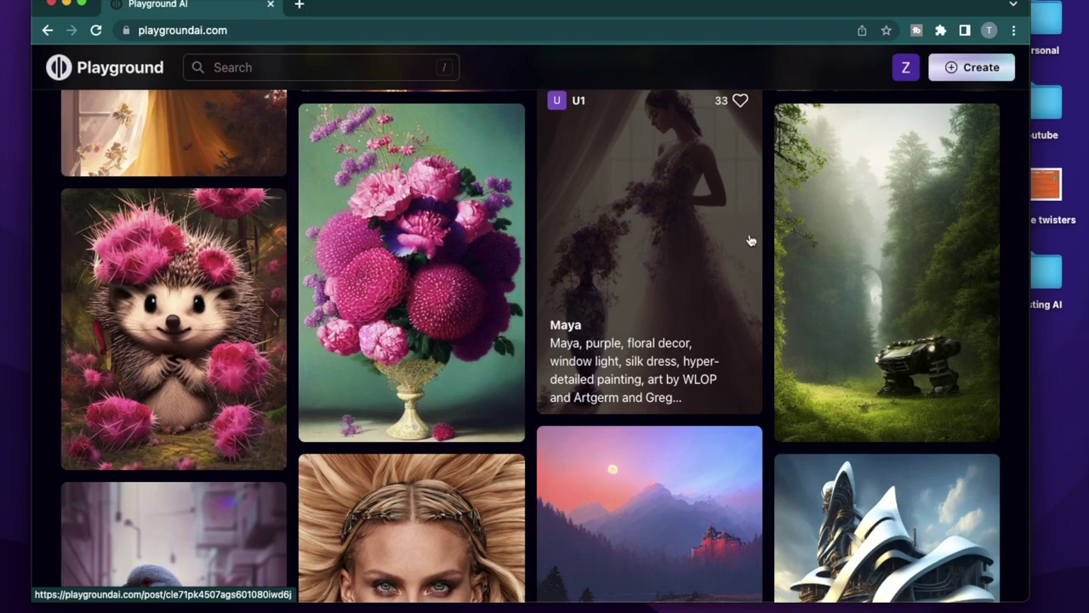
Edit the cute prickly hedgehog image with 'Make the flowers green' and save the green version
{"action": "left_click", "coordinate": [146, 316]}
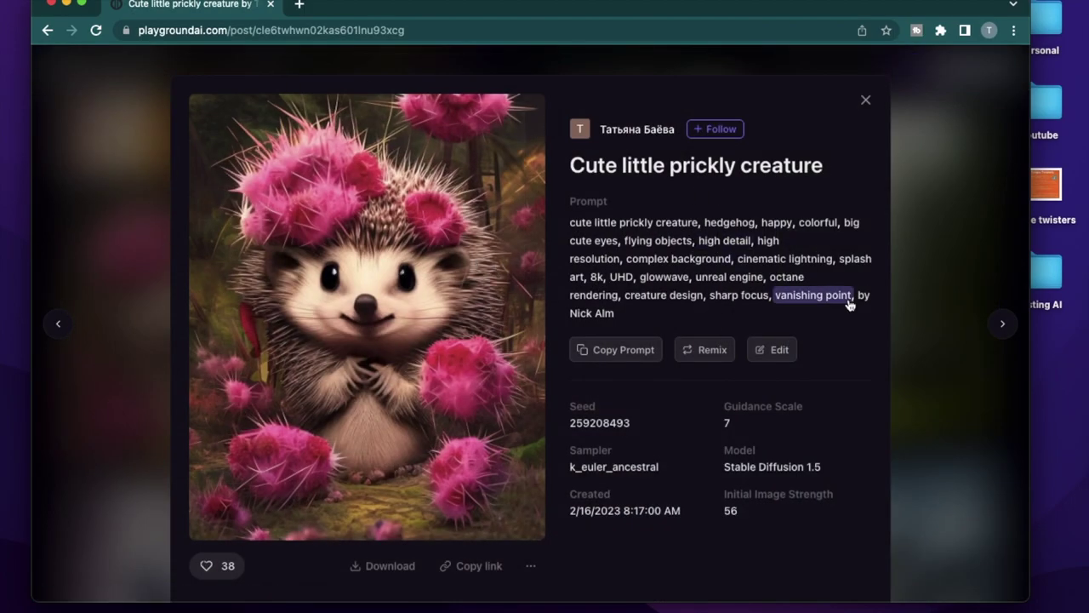
{"action": "left_click", "coordinate": [774, 361]}
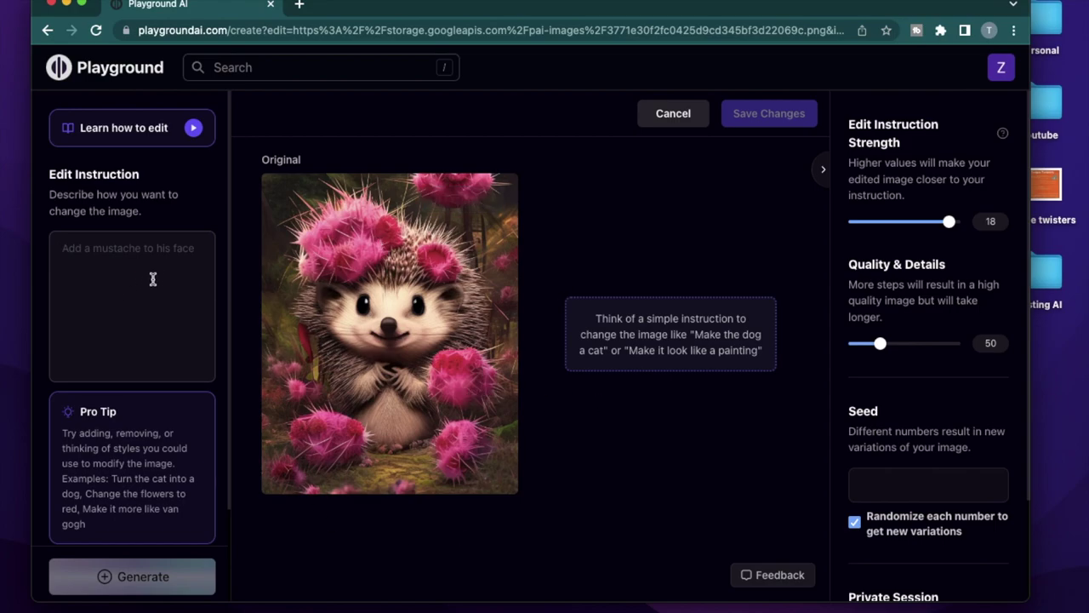
{"action": "type", "text": "Make the flowers green"}
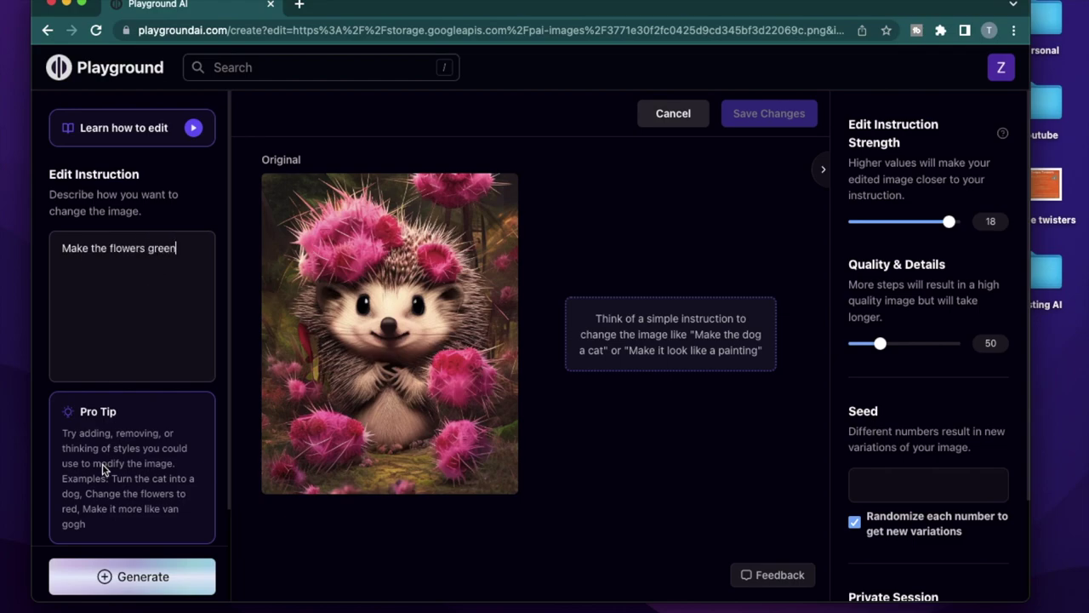
{"action": "left_click", "coordinate": [115, 568]}
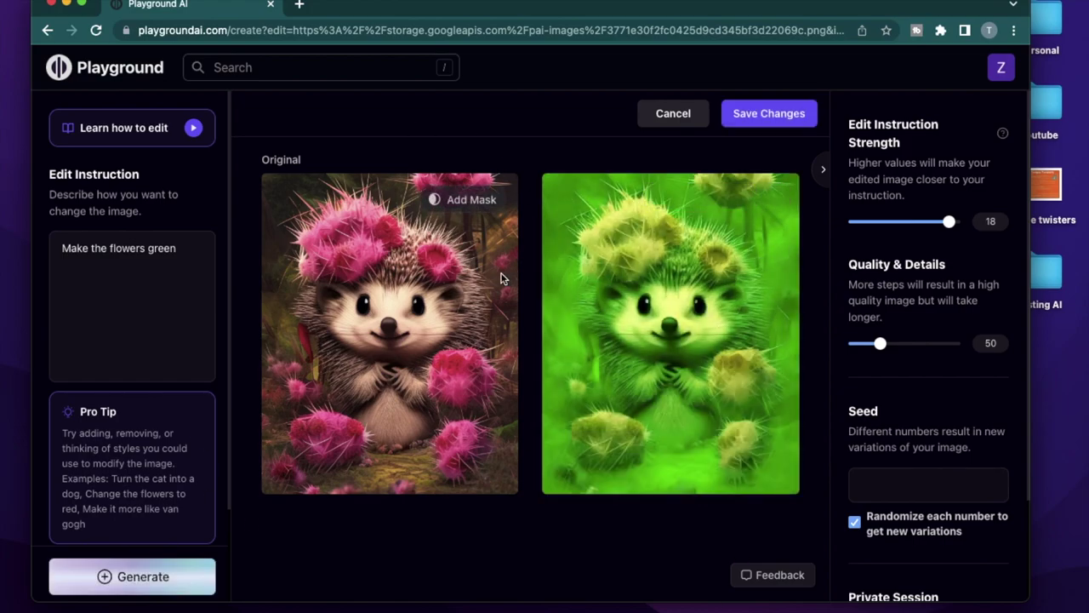
{"action": "mouse_move", "coordinate": [607, 354]}
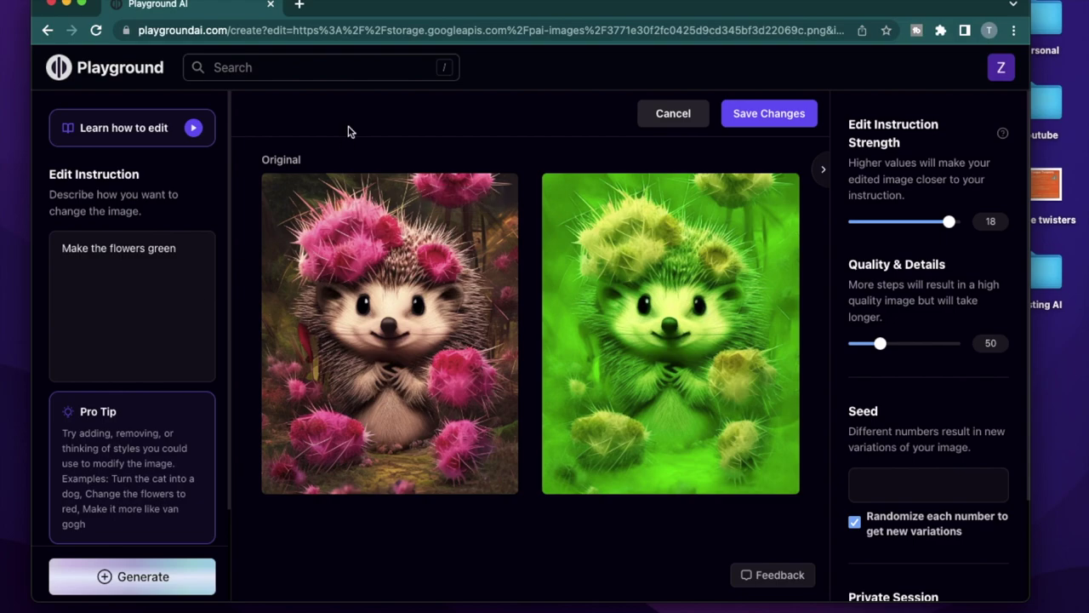
{"action": "mouse_move", "coordinate": [643, 385]}
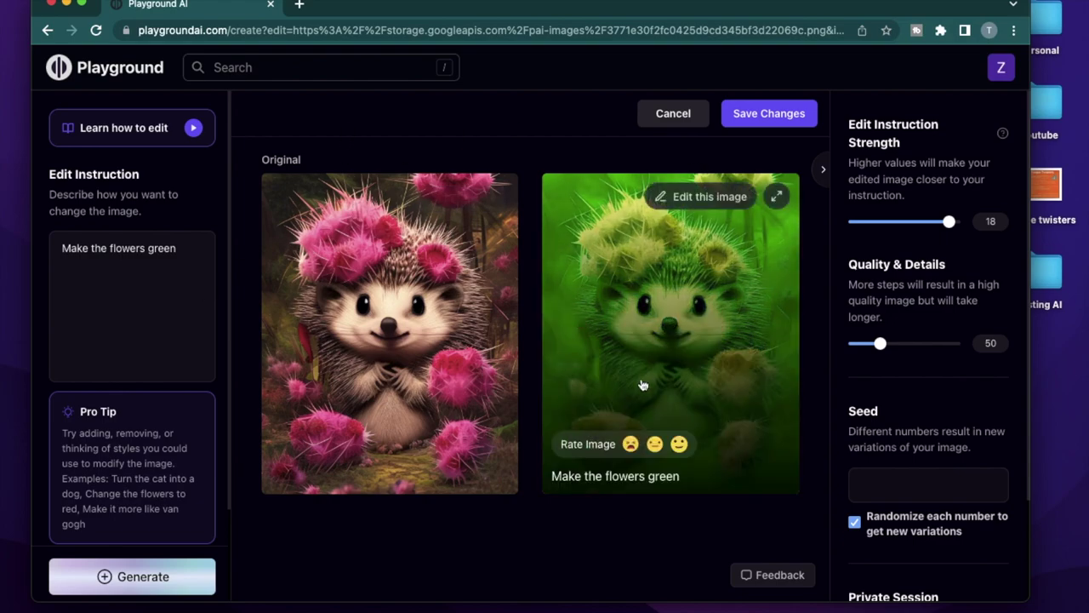
{"action": "left_click", "coordinate": [769, 116]}
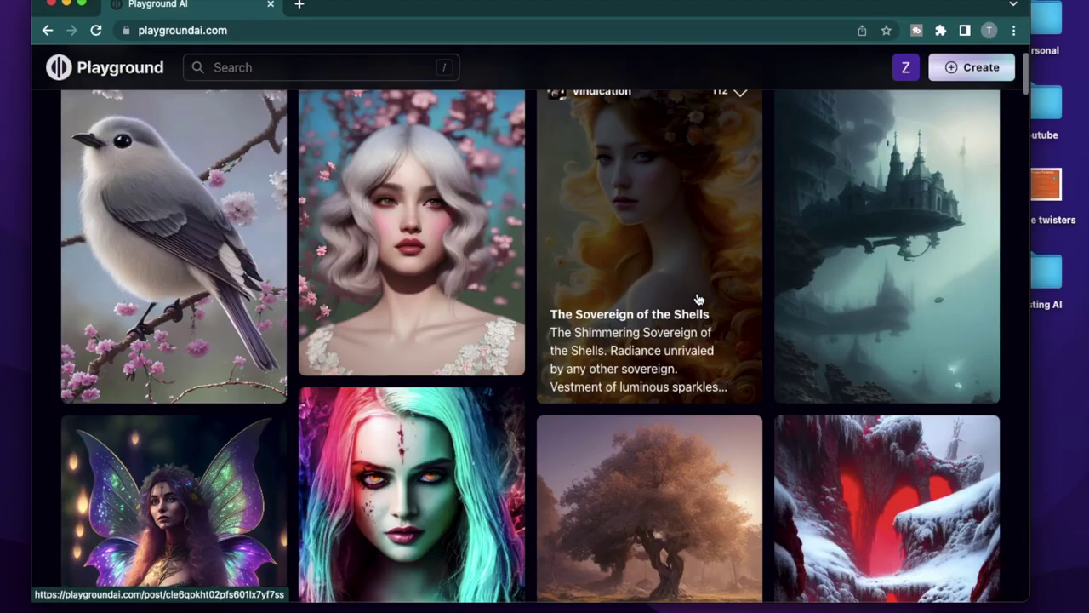
Browse the home feed and Sci-Fi category, then open the black-and-white white-jacket portrait post
{"action": "scroll", "coordinate": [695, 299], "scroll_direction": "down", "scroll_amount": 15}
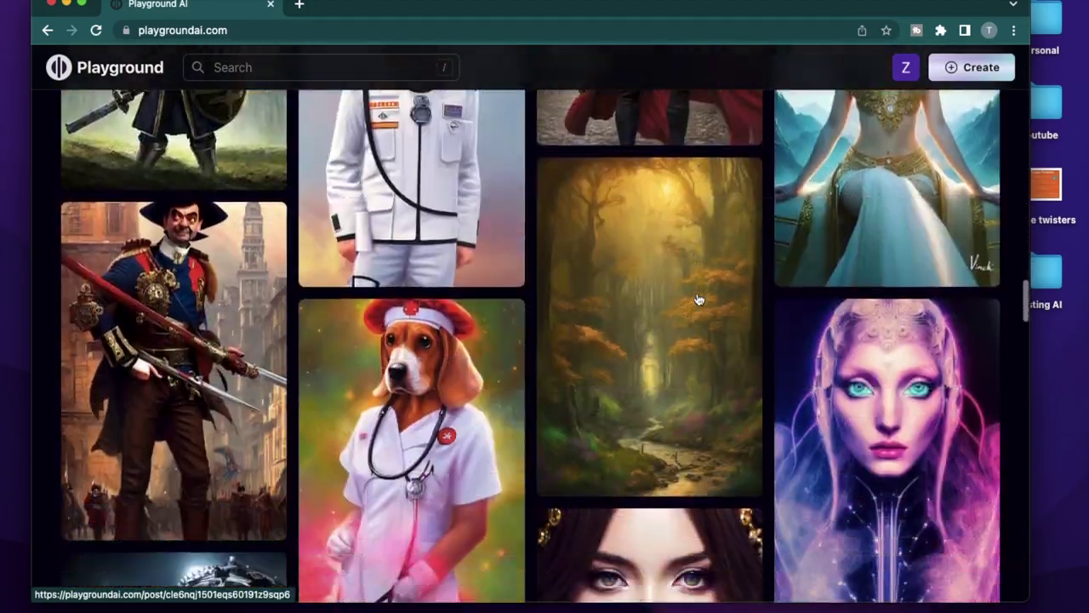
{"action": "scroll", "coordinate": [695, 299], "scroll_direction": "down", "scroll_amount": 10}
{"action": "scroll", "coordinate": [695, 281], "scroll_direction": "down", "scroll_amount": 6}
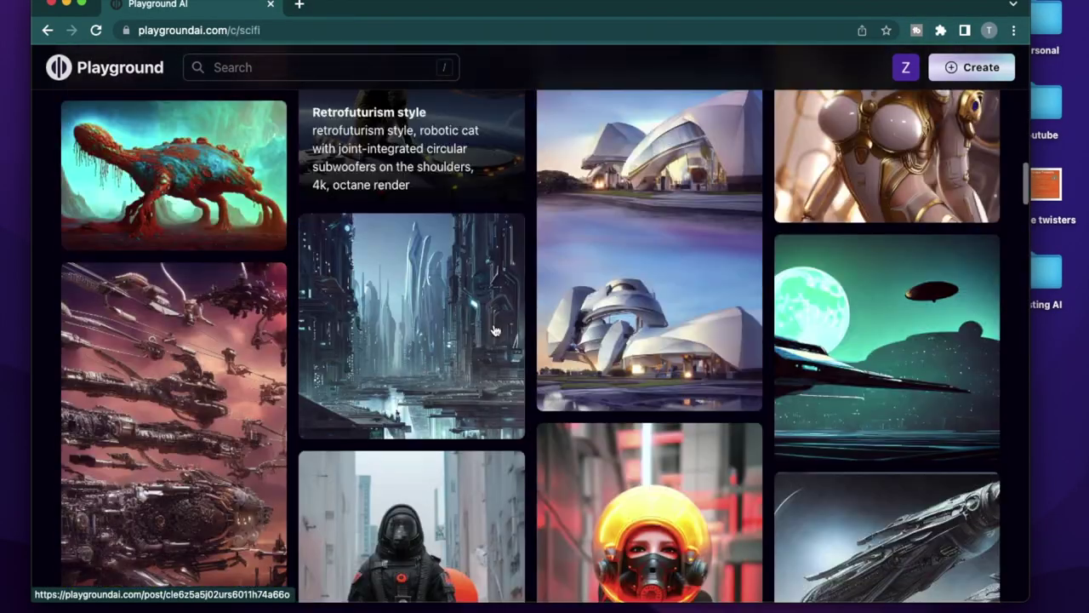
{"action": "scroll", "coordinate": [494, 330], "scroll_direction": "down", "scroll_amount": 10}
{"action": "scroll", "coordinate": [494, 330], "scroll_direction": "up", "scroll_amount": 12}
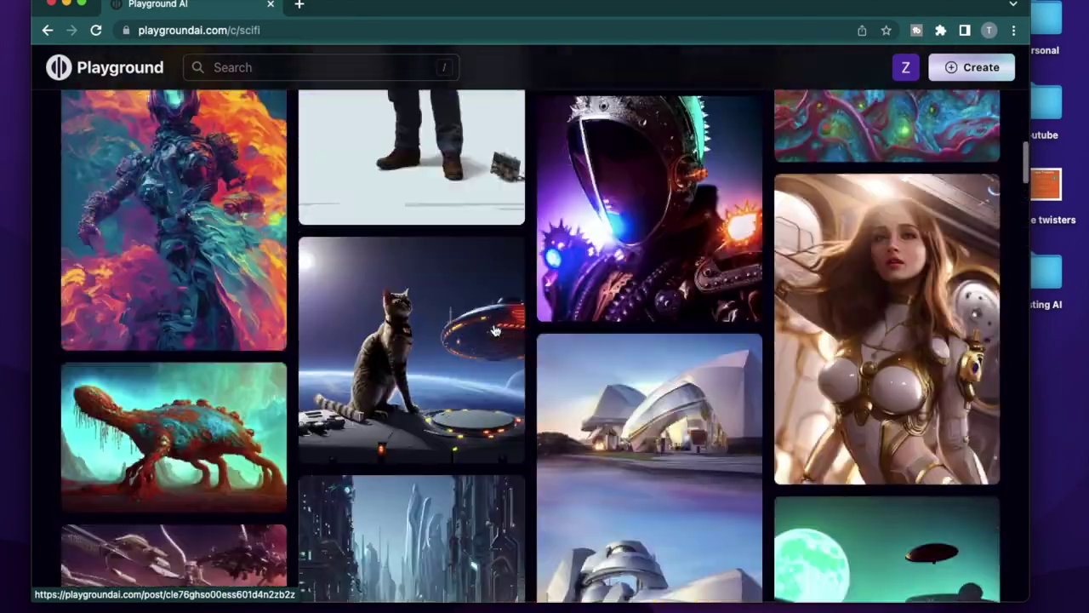
{"action": "scroll", "coordinate": [495, 331], "scroll_direction": "up", "scroll_amount": 6}
{"action": "scroll", "coordinate": [494, 330], "scroll_direction": "down", "scroll_amount": 10}
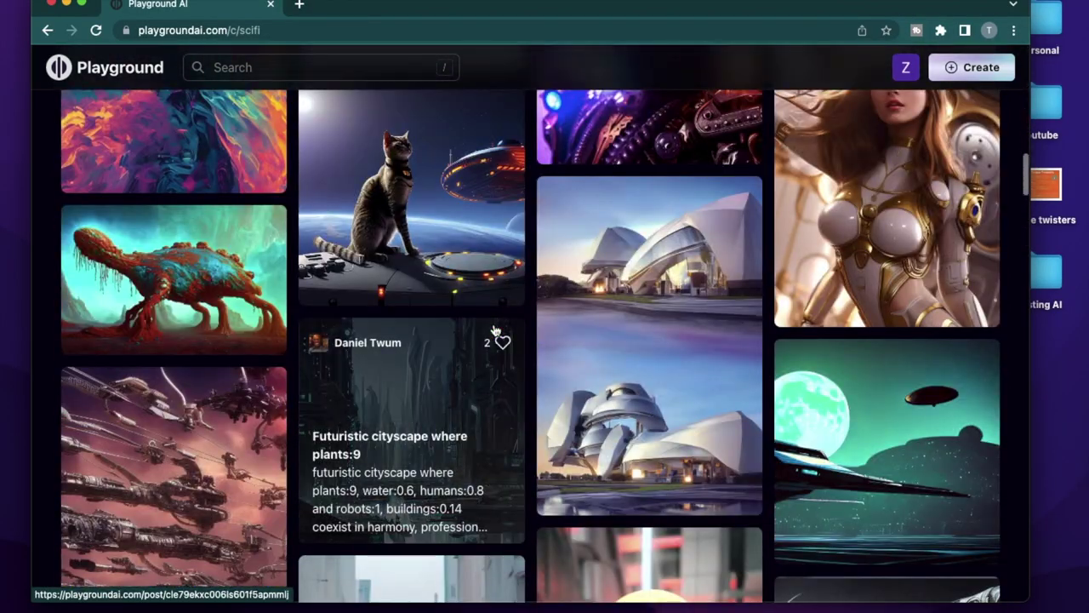
{"action": "scroll", "coordinate": [495, 330], "scroll_direction": "down", "scroll_amount": 5}
{"action": "scroll", "coordinate": [495, 330], "scroll_direction": "down", "scroll_amount": 5}
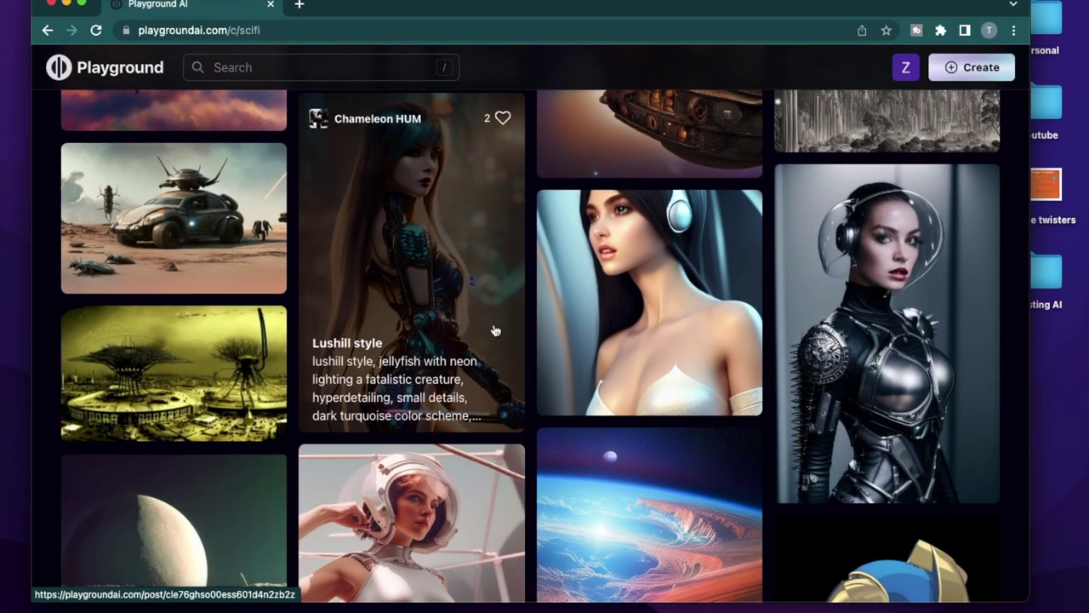
{"action": "scroll", "coordinate": [494, 330], "scroll_direction": "down", "scroll_amount": 7}
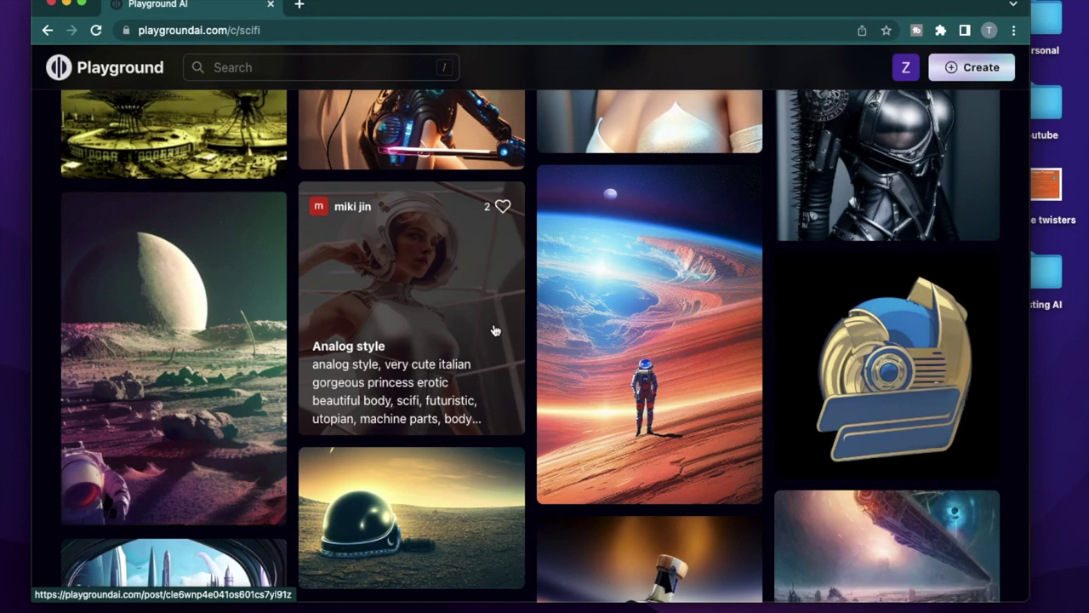
{"action": "scroll", "coordinate": [494, 330], "scroll_direction": "down", "scroll_amount": 20}
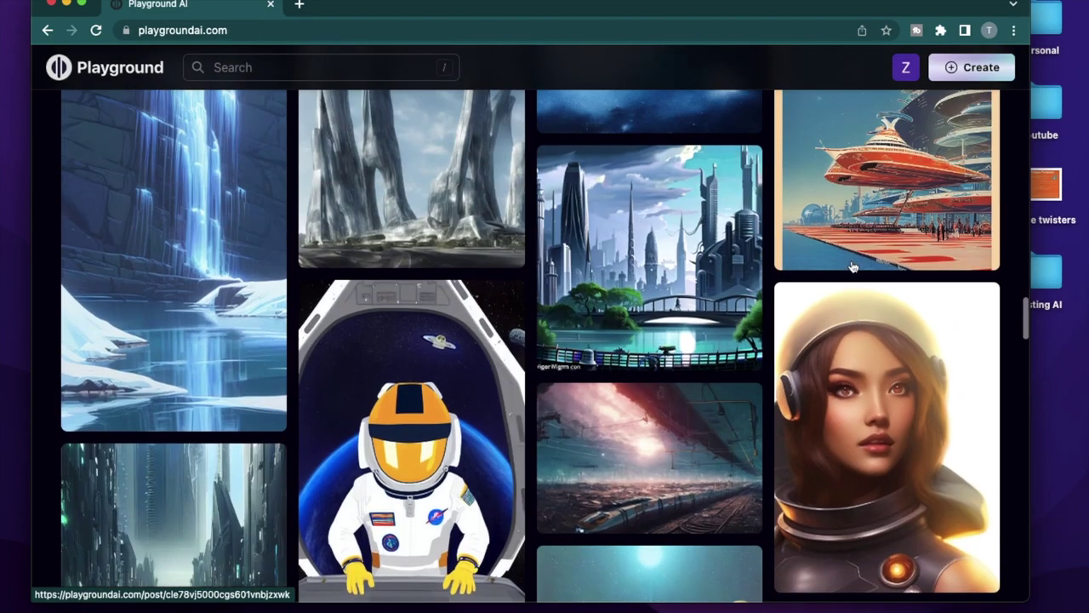
{"action": "scroll", "coordinate": [854, 268], "scroll_direction": "up", "scroll_amount": 10}
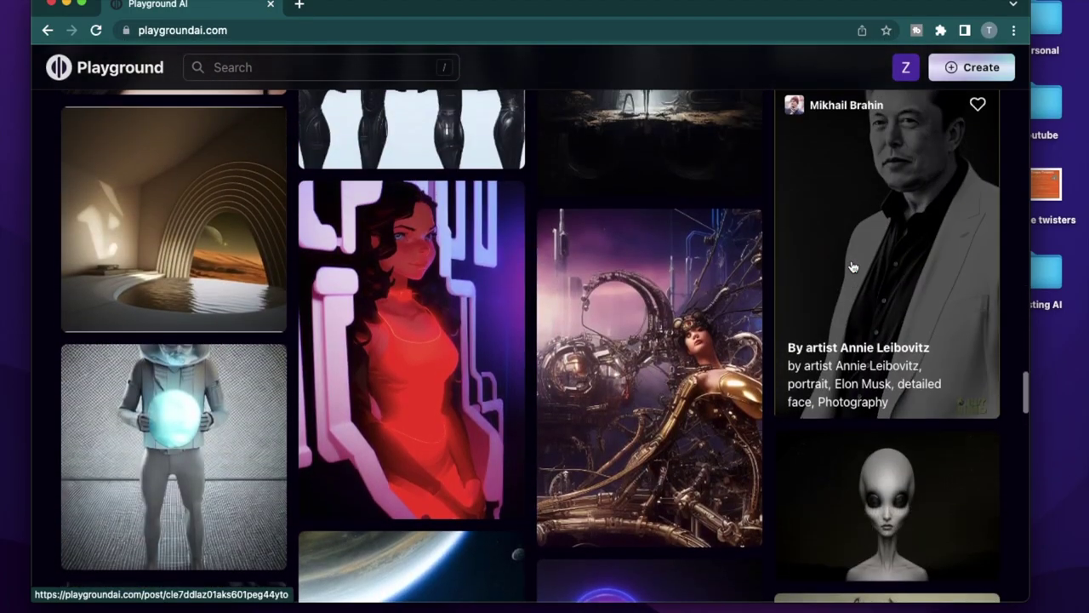
{"action": "left_click", "coordinate": [862, 419]}
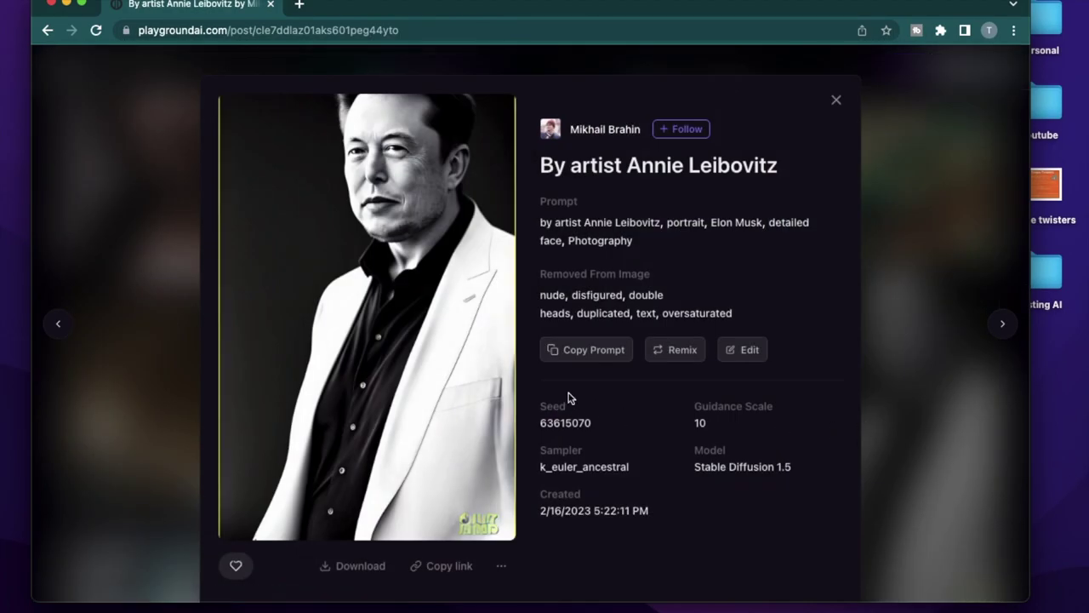
Remix the portrait post, loading its prompt, Stable Diffusion 1.5 and 512 × 768 into the create page
{"action": "left_click", "coordinate": [683, 353]}
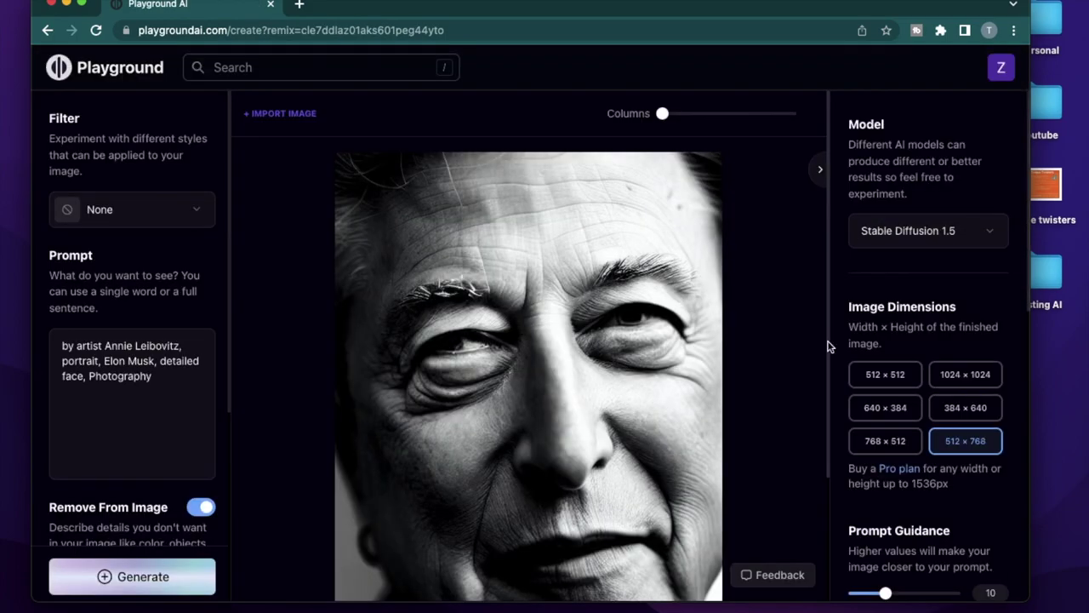